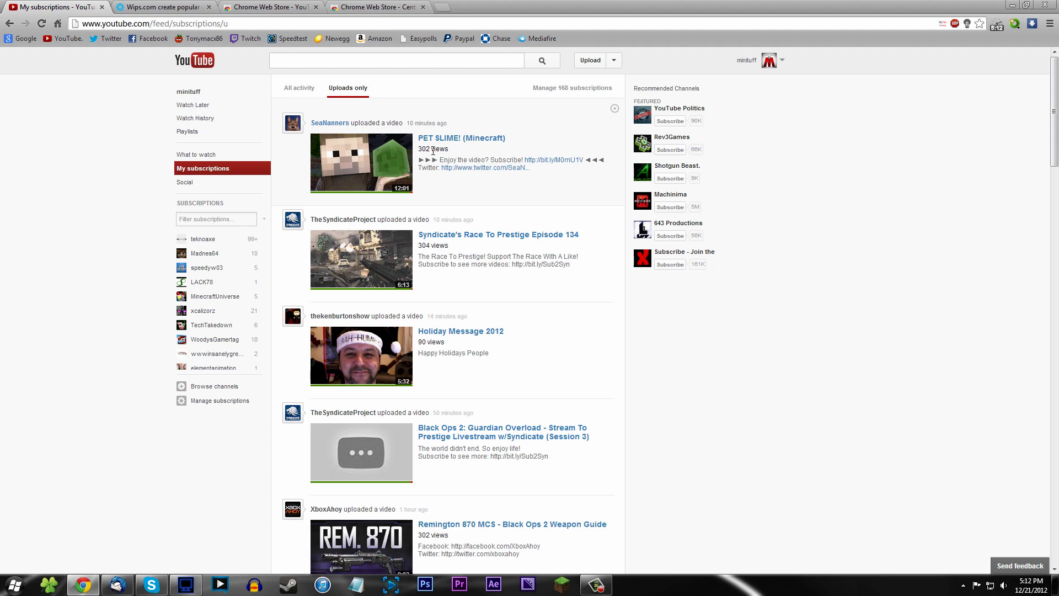
{"action": "scroll", "coordinate": [296, 157], "scroll_direction": "down", "scroll_amount": 3}
{"action": "scroll", "coordinate": [295, 157], "scroll_direction": "up", "scroll_amount": 2}
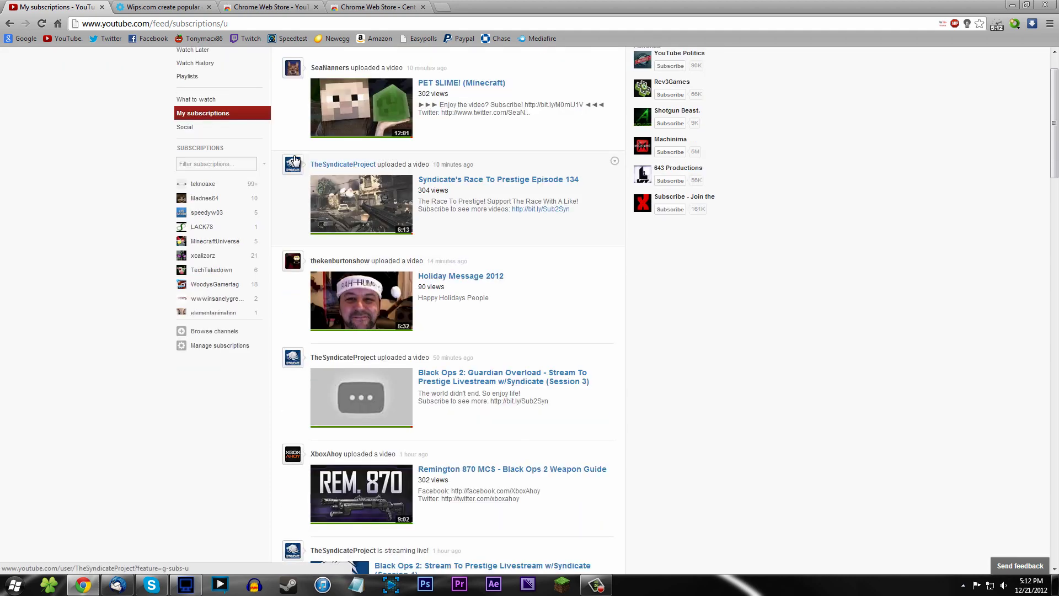
{"action": "scroll", "coordinate": [295, 159], "scroll_direction": "up", "scroll_amount": 1}
{"action": "scroll", "coordinate": [281, 166], "scroll_direction": "down", "scroll_amount": 2}
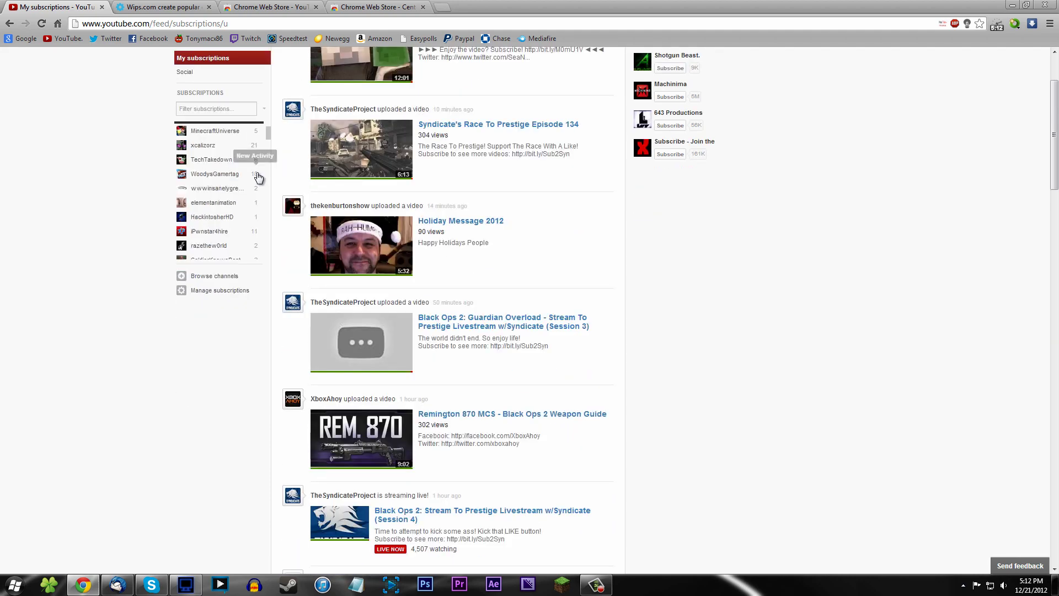
{"action": "scroll", "coordinate": [227, 223], "scroll_direction": "down", "scroll_amount": 3}
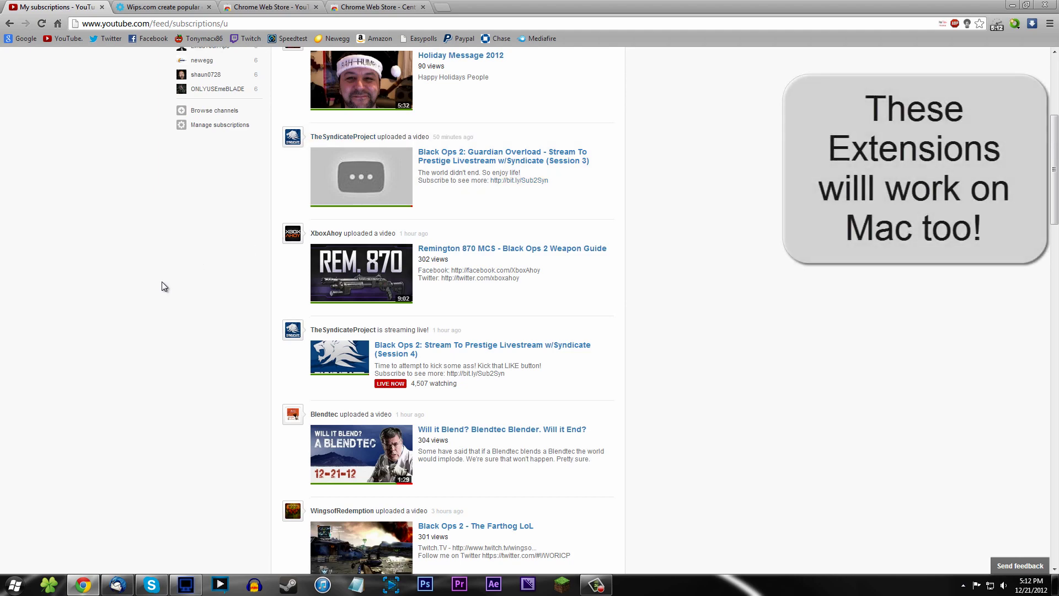
{"action": "scroll", "coordinate": [162, 282], "scroll_direction": "up", "scroll_amount": 3}
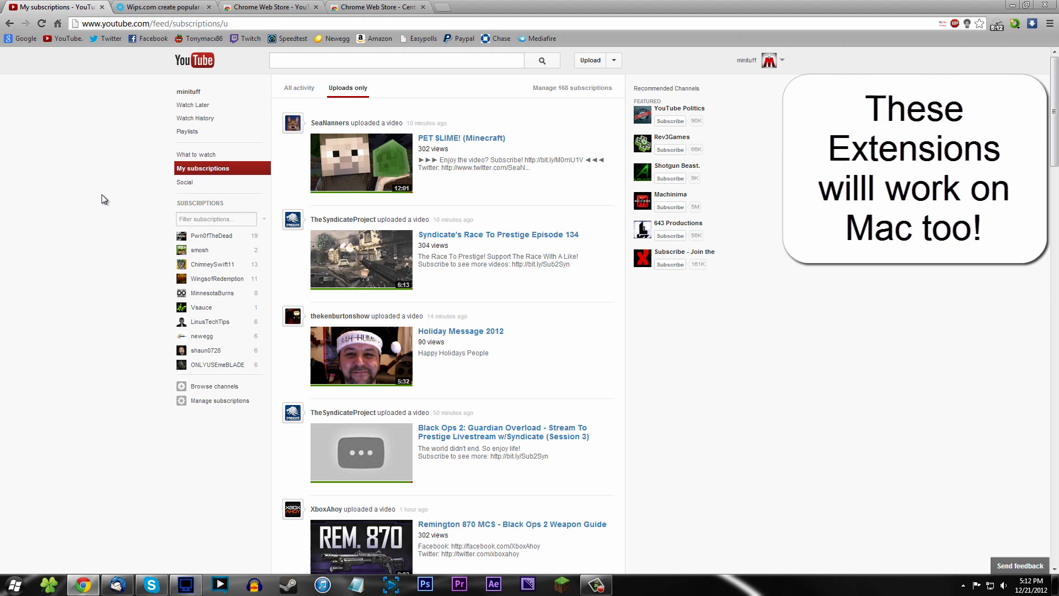
Step: Switch to the Wips.com tab showing the Minituff's YouTube Channel extension page
{"action": "left_click", "coordinate": [161, 9]}
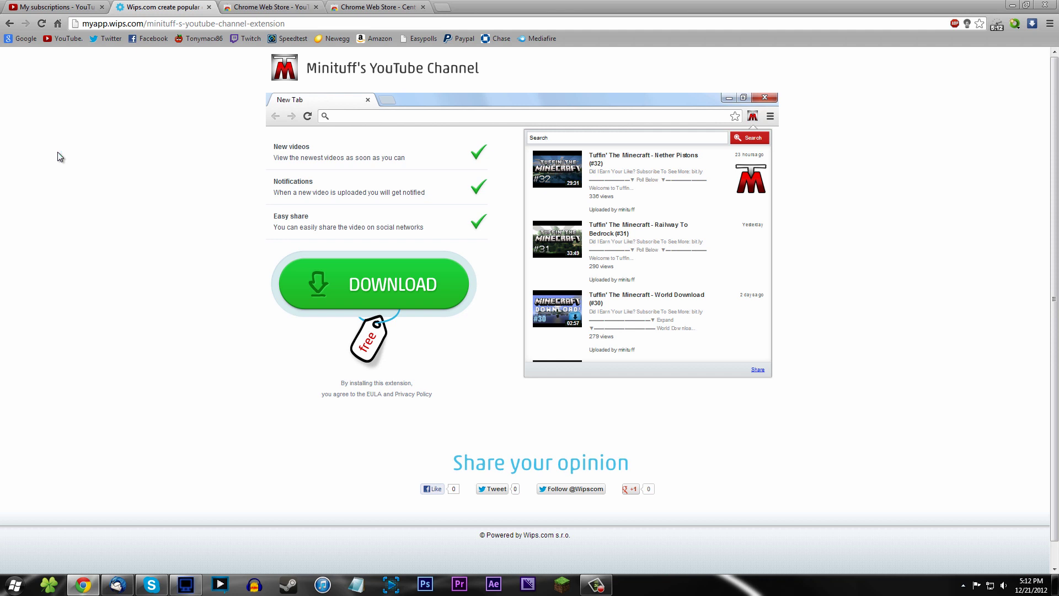
{"action": "scroll", "coordinate": [239, 254], "scroll_direction": "down", "scroll_amount": 1}
{"action": "scroll", "coordinate": [240, 253], "scroll_direction": "up", "scroll_amount": 1}
Step: Download and add the Minituff's YouTube Channel extension to Chrome, dismissing the installed notice
{"action": "left_click", "coordinate": [394, 304]}
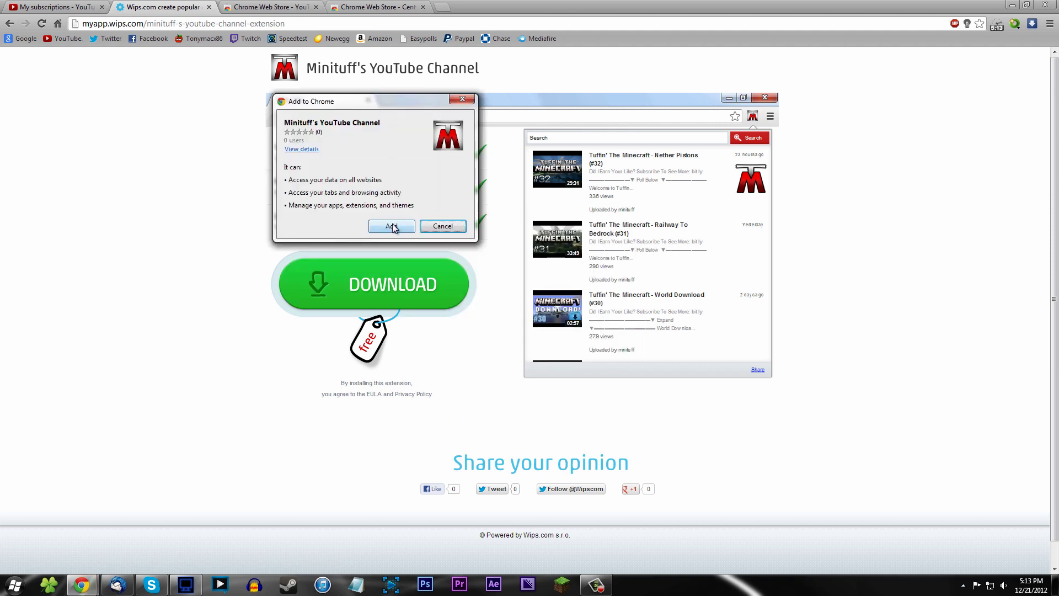
{"action": "left_click", "coordinate": [395, 226]}
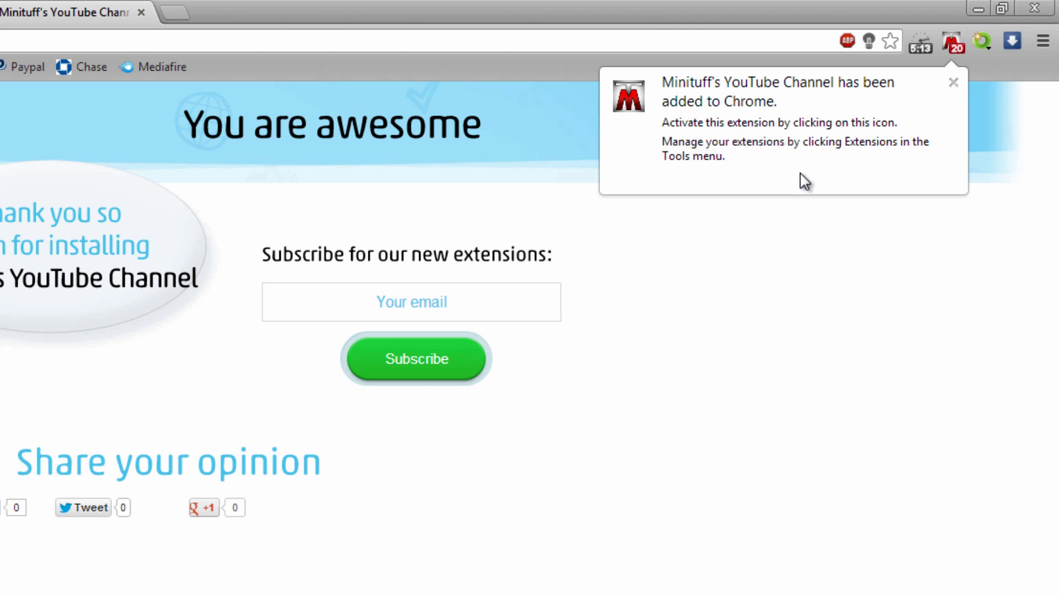
{"action": "left_click", "coordinate": [956, 50]}
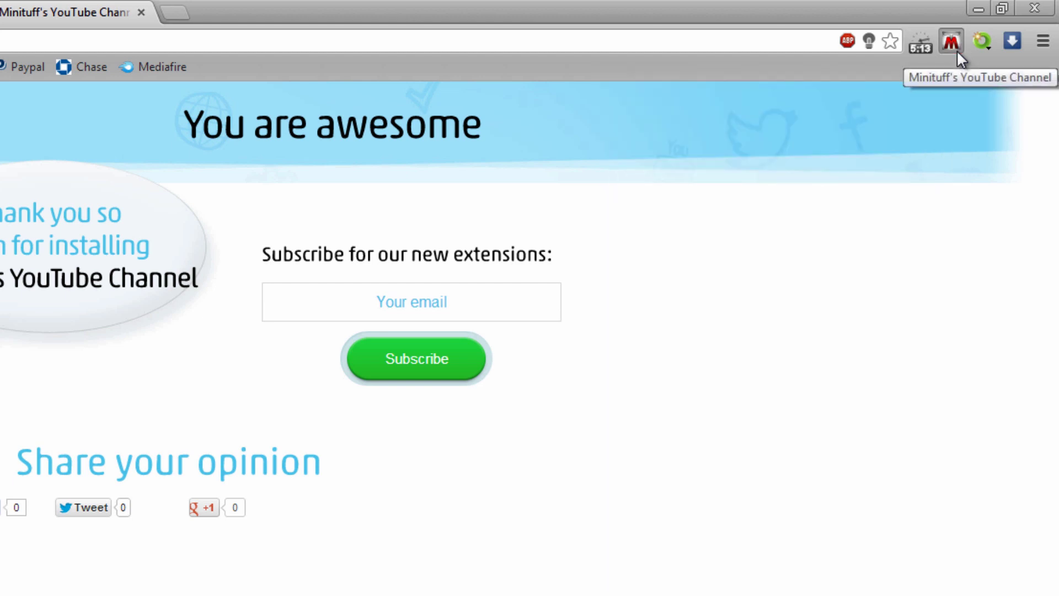
Step: View the channel's video list in the extension popup and highlight the first video's upload time
{"action": "left_click", "coordinate": [956, 50]}
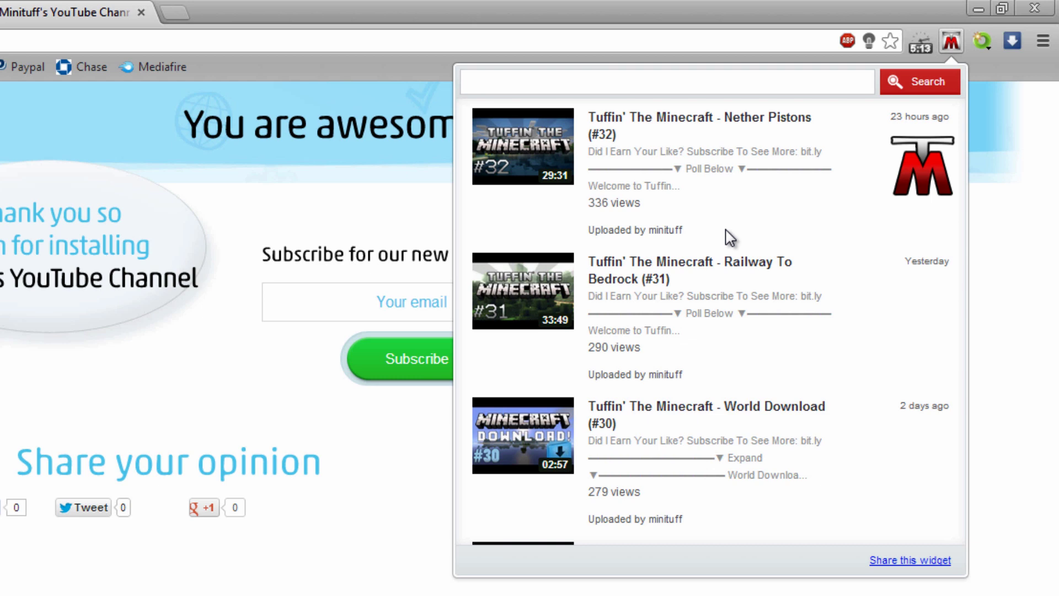
{"action": "scroll", "coordinate": [686, 248], "scroll_direction": "down", "scroll_amount": 4}
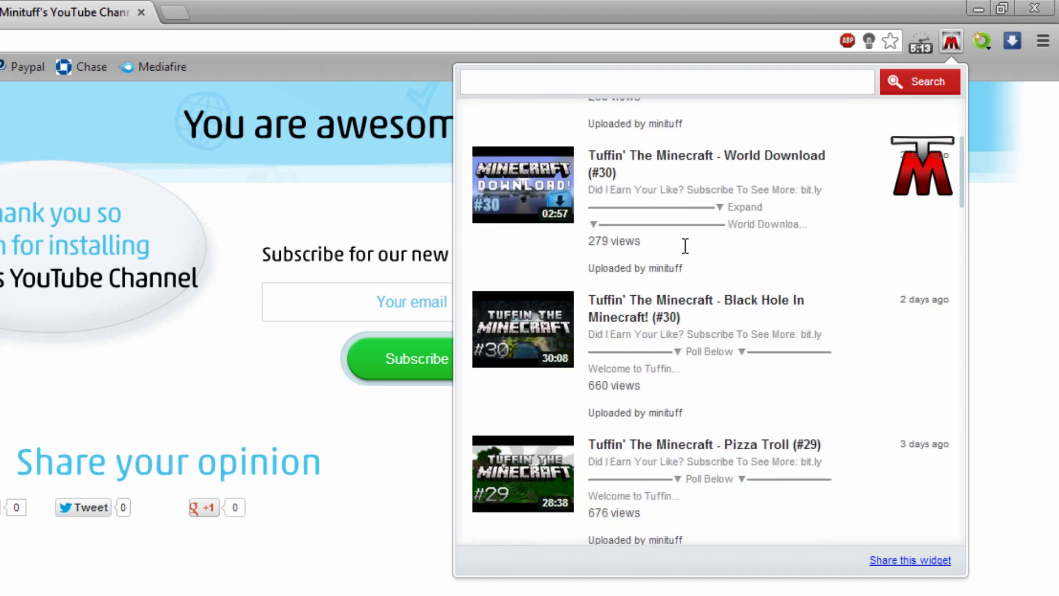
{"action": "scroll", "coordinate": [686, 216], "scroll_direction": "down", "scroll_amount": 4}
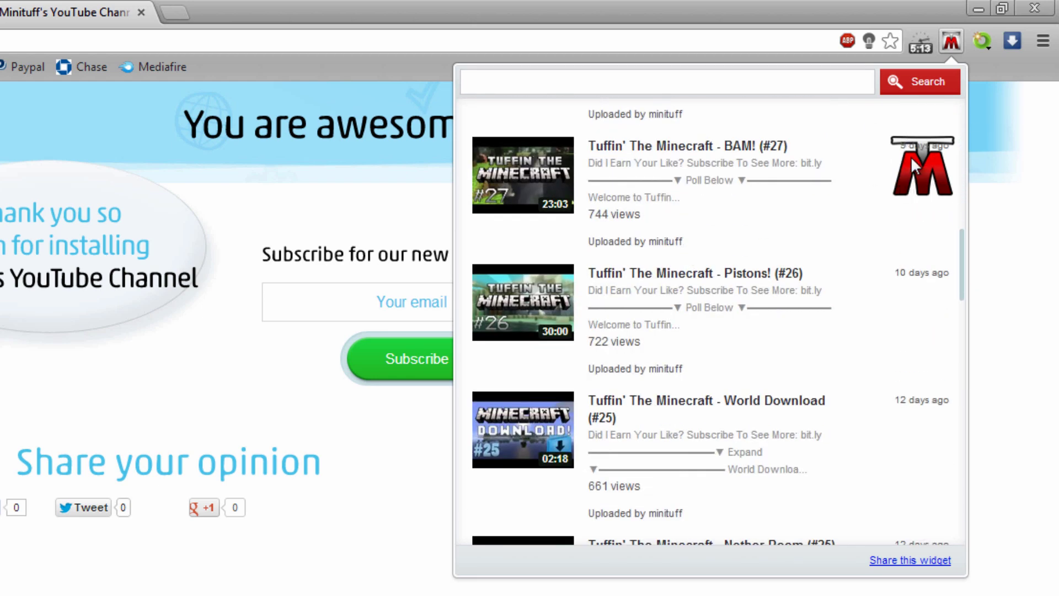
{"action": "scroll", "coordinate": [728, 265], "scroll_direction": "up", "scroll_amount": 4}
{"action": "scroll", "coordinate": [648, 301], "scroll_direction": "up", "scroll_amount": 4}
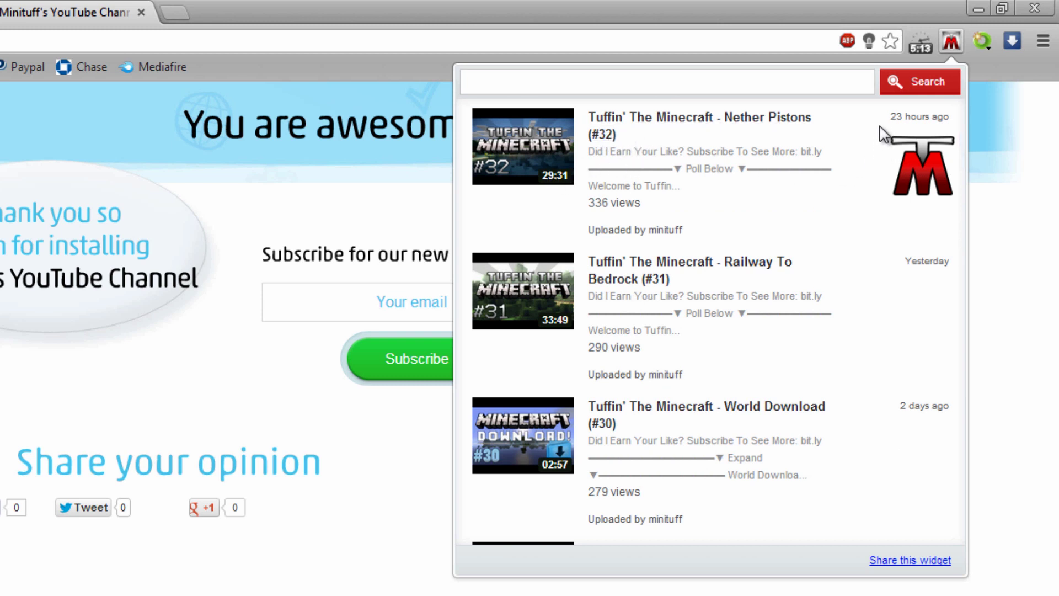
{"action": "left_click_drag", "start_coordinate": [896, 117], "coordinate": [951, 117]}
{"action": "left_click", "coordinate": [951, 117]}
{"action": "left_click_drag", "start_coordinate": [876, 119], "coordinate": [898, 116]}
{"action": "left_click", "coordinate": [921, 116]}
{"action": "scroll", "coordinate": [769, 337], "scroll_direction": "down", "scroll_amount": 5}
{"action": "scroll", "coordinate": [765, 345], "scroll_direction": "down", "scroll_amount": 2}
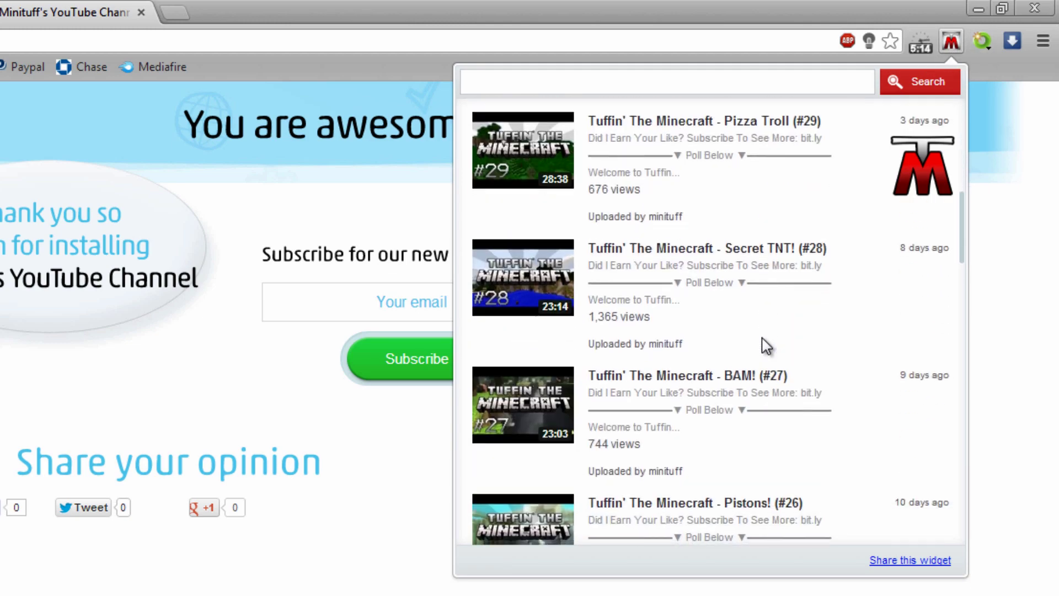
{"action": "scroll", "coordinate": [765, 346], "scroll_direction": "down", "scroll_amount": 5}
{"action": "scroll", "coordinate": [761, 281], "scroll_direction": "down", "scroll_amount": 5}
{"action": "scroll", "coordinate": [757, 350], "scroll_direction": "down", "scroll_amount": 5}
{"action": "scroll", "coordinate": [756, 350], "scroll_direction": "down", "scroll_amount": 3}
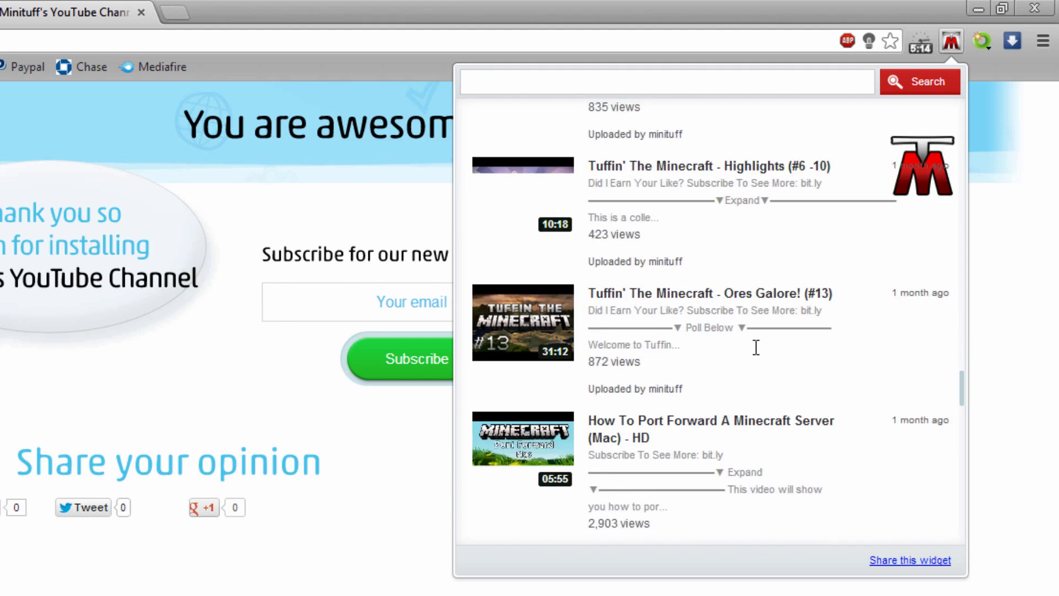
{"action": "scroll", "coordinate": [755, 347], "scroll_direction": "down", "scroll_amount": 5}
{"action": "scroll", "coordinate": [756, 354], "scroll_direction": "down", "scroll_amount": 5}
{"action": "scroll", "coordinate": [756, 355], "scroll_direction": "down", "scroll_amount": 5}
{"action": "scroll", "coordinate": [757, 354], "scroll_direction": "down", "scroll_amount": 5}
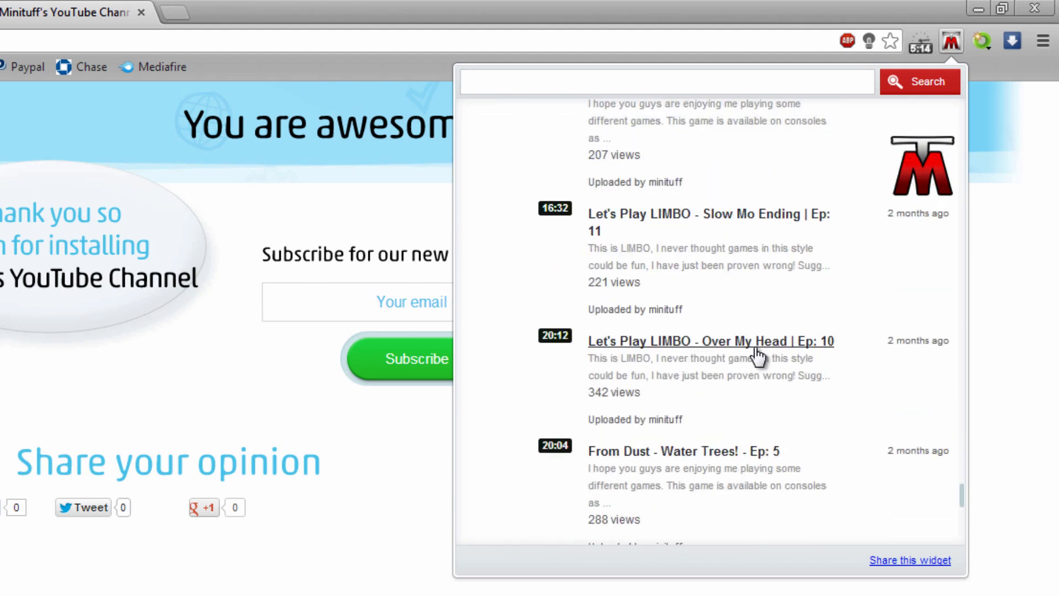
{"action": "scroll", "coordinate": [756, 354], "scroll_direction": "down", "scroll_amount": 5}
{"action": "scroll", "coordinate": [747, 366], "scroll_direction": "down", "scroll_amount": 5}
{"action": "scroll", "coordinate": [747, 377], "scroll_direction": "down", "scroll_amount": 5}
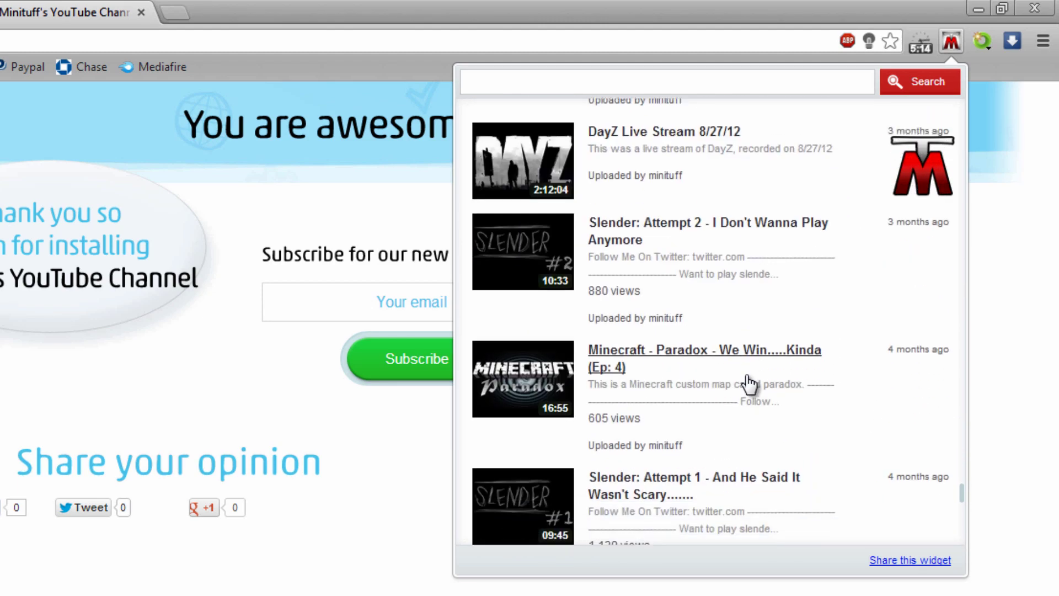
{"action": "scroll", "coordinate": [747, 376], "scroll_direction": "down", "scroll_amount": 5}
{"action": "scroll", "coordinate": [745, 381], "scroll_direction": "down", "scroll_amount": 2}
{"action": "scroll", "coordinate": [733, 389], "scroll_direction": "down", "scroll_amount": 5}
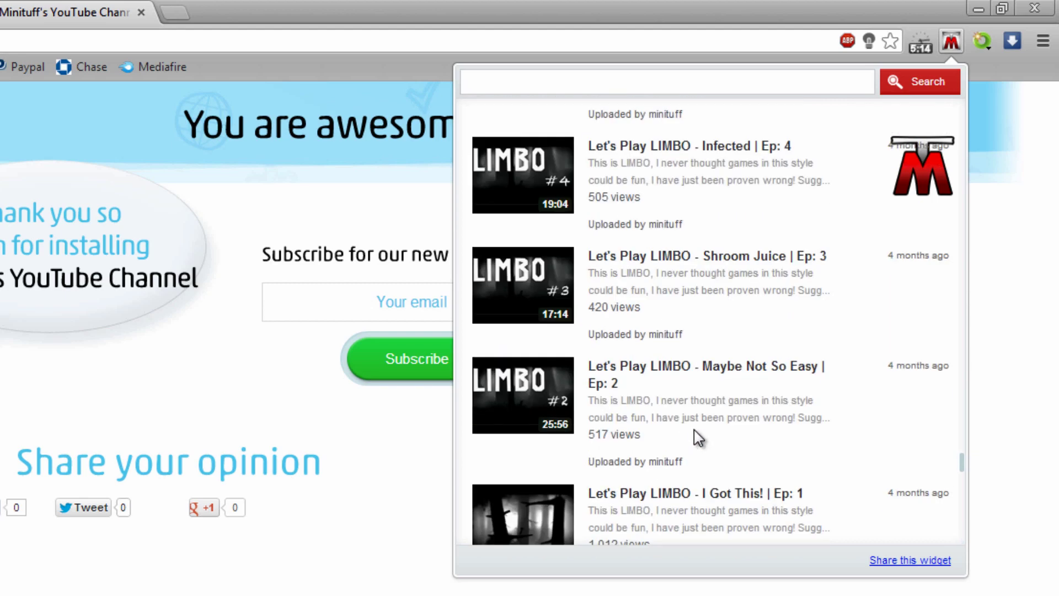
{"action": "scroll", "coordinate": [691, 438], "scroll_direction": "down", "scroll_amount": 5}
{"action": "scroll", "coordinate": [684, 439], "scroll_direction": "down", "scroll_amount": 5}
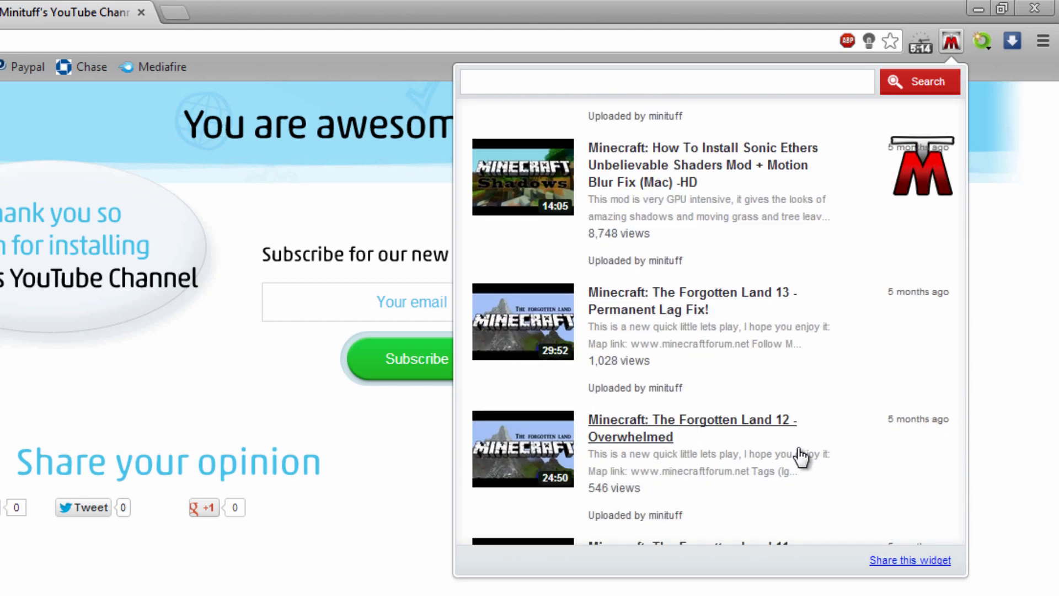
Step: Bring up the share prompt and choose Twitter, reaching the prepared tweet about the extension
{"action": "left_click", "coordinate": [897, 563]}
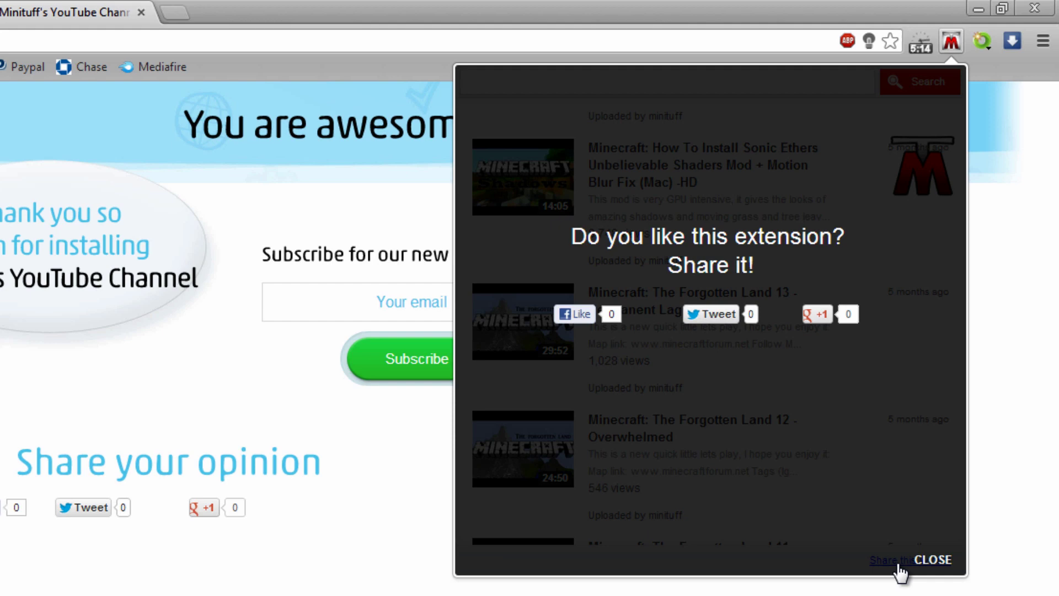
{"action": "left_click", "coordinate": [712, 314]}
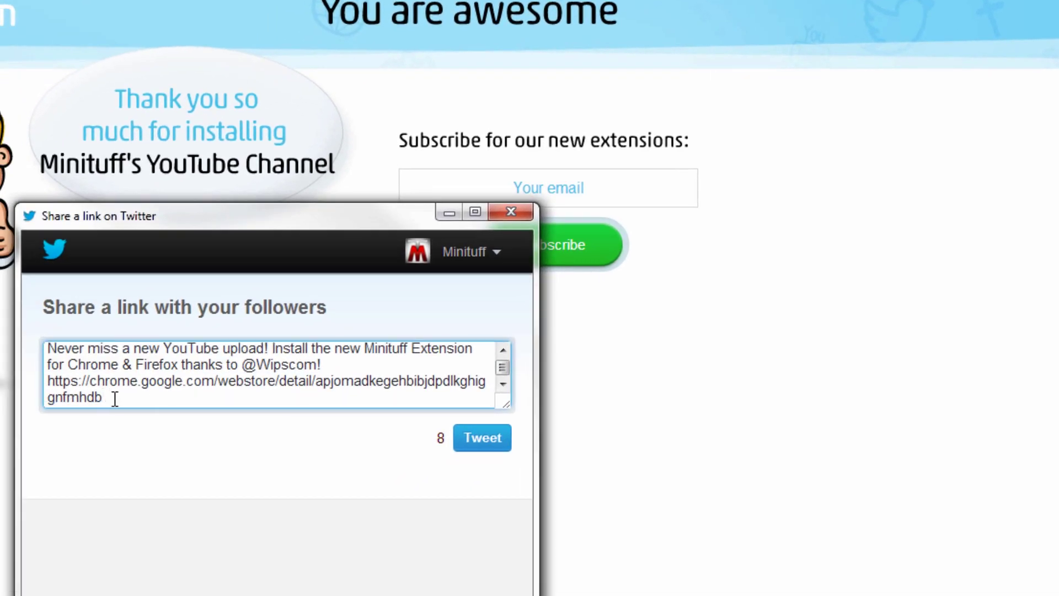
{"action": "scroll", "coordinate": [317, 400], "scroll_direction": "down", "scroll_amount": 1}
{"action": "left_click_drag", "start_coordinate": [316, 382], "coordinate": [452, 398]}
{"action": "left_click", "coordinate": [312, 400]}
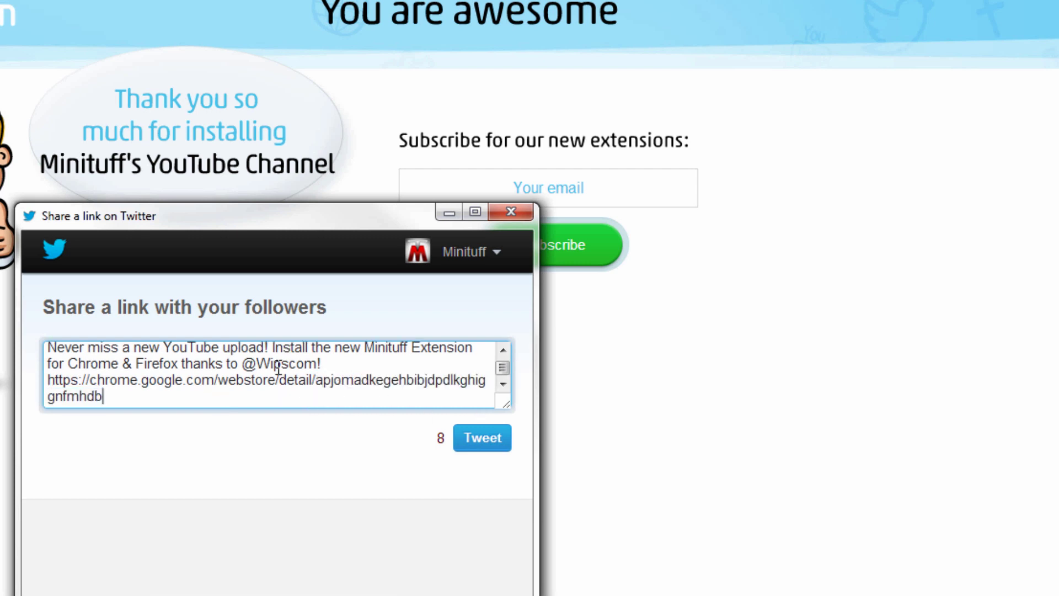
{"action": "scroll", "coordinate": [279, 372], "scroll_direction": "up", "scroll_amount": 1}
Step: Centre the Twitter share window and post the tweet recommending the Minituff extension
{"action": "left_click_drag", "start_coordinate": [245, 222], "coordinate": [393, 156]}
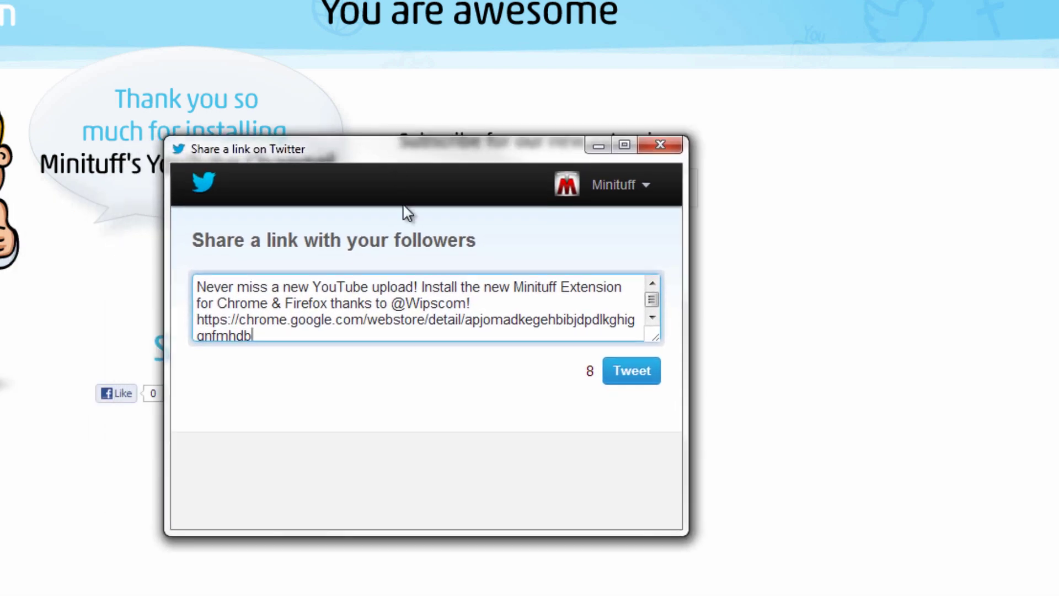
{"action": "scroll", "coordinate": [400, 328], "scroll_direction": "down", "scroll_amount": 1}
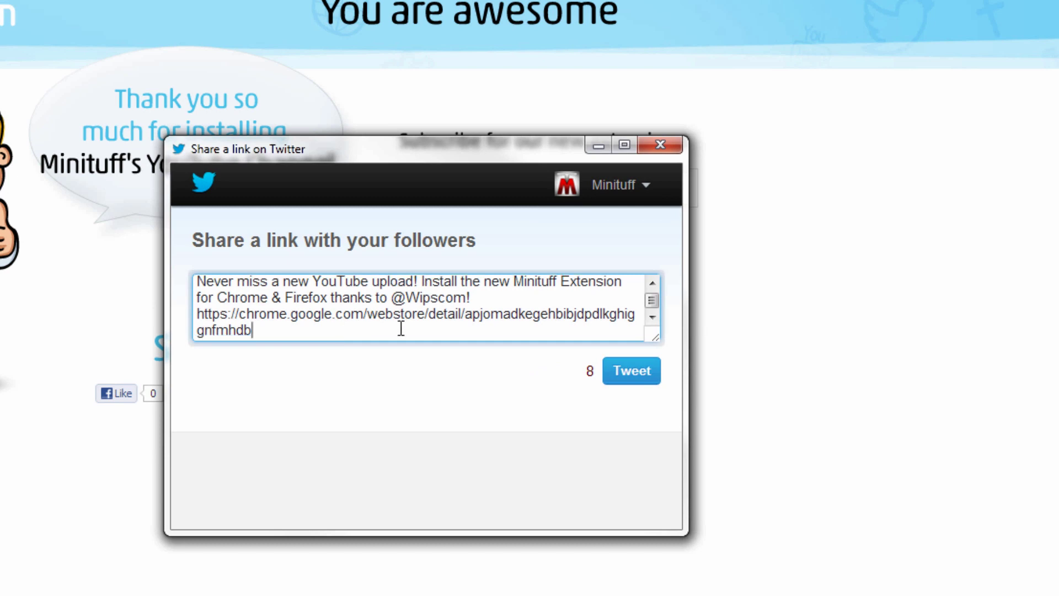
{"action": "left_click", "coordinate": [627, 375]}
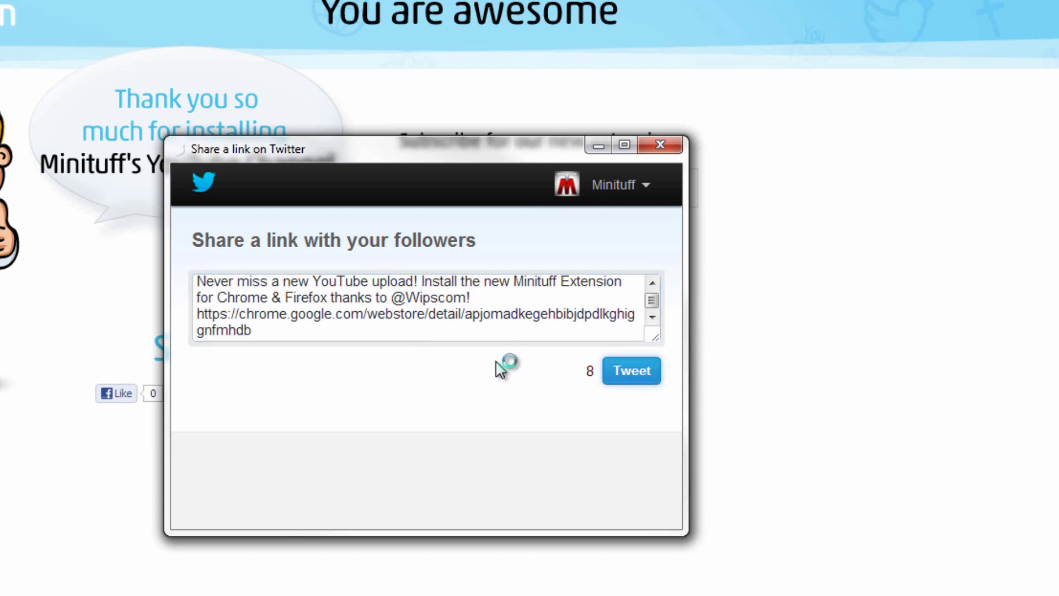
{"action": "left_click_drag", "start_coordinate": [309, 158], "coordinate": [348, 150]}
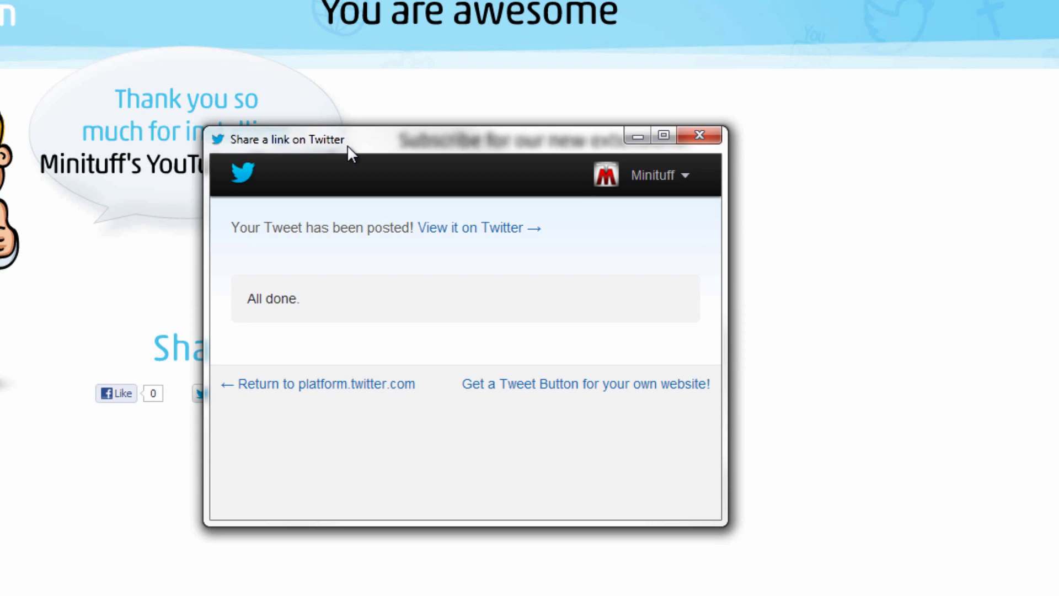
{"action": "left_click", "coordinate": [702, 135]}
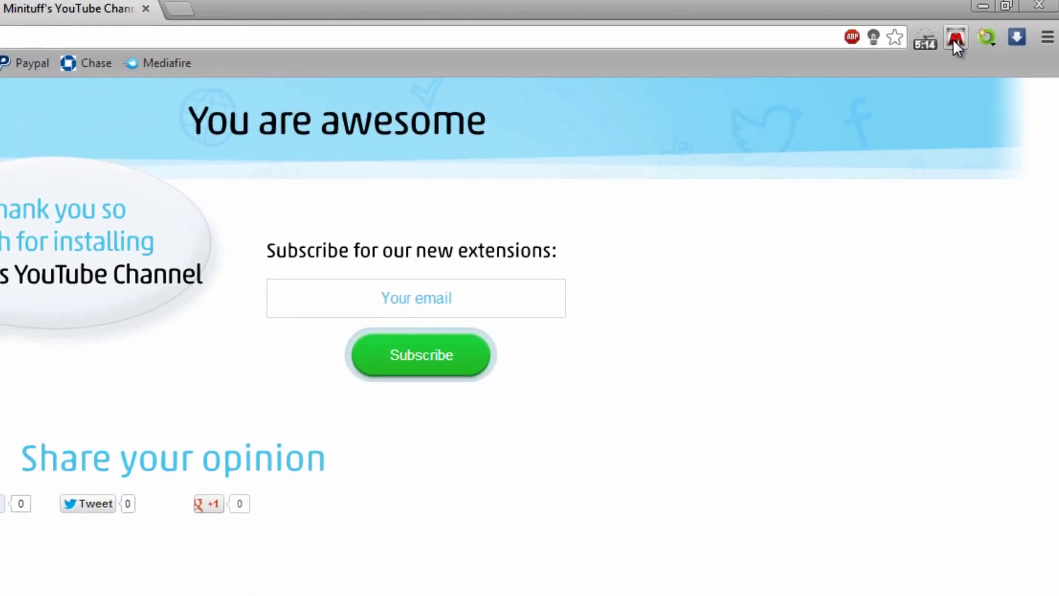
{"action": "left_click", "coordinate": [951, 42]}
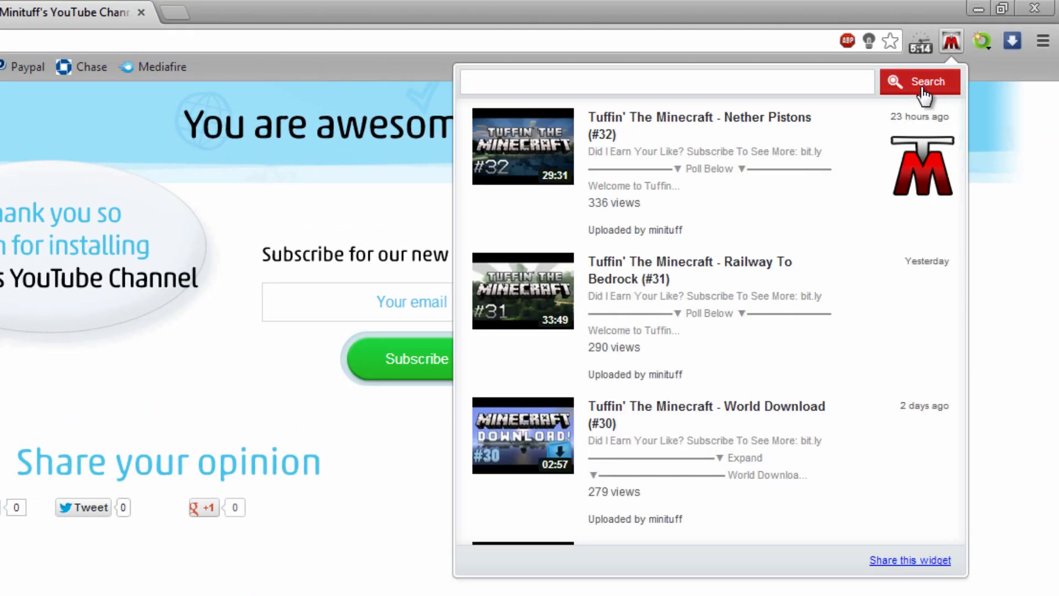
{"action": "left_click", "coordinate": [567, 87]}
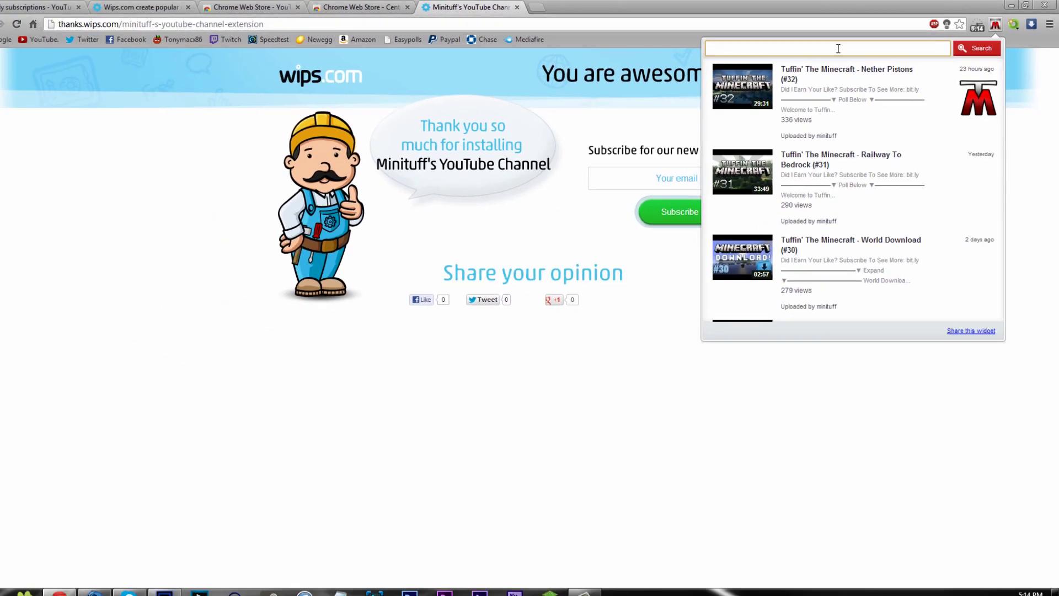
{"action": "type", "text": "n"}
{"action": "key", "text": "BackSpace"}
{"action": "type", "text": "minituff"}
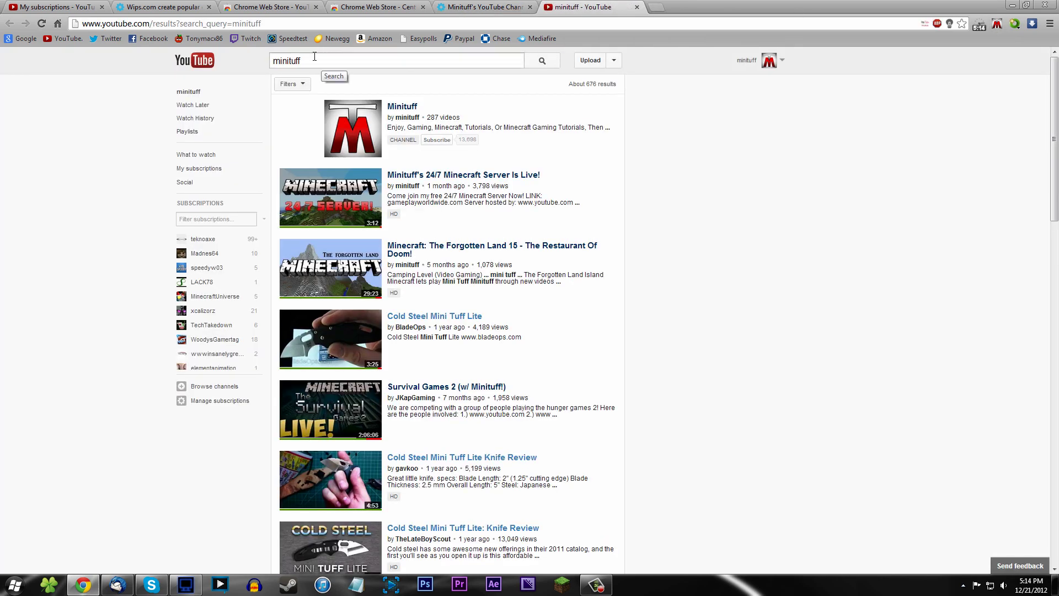
{"action": "left_click", "coordinate": [636, 7]}
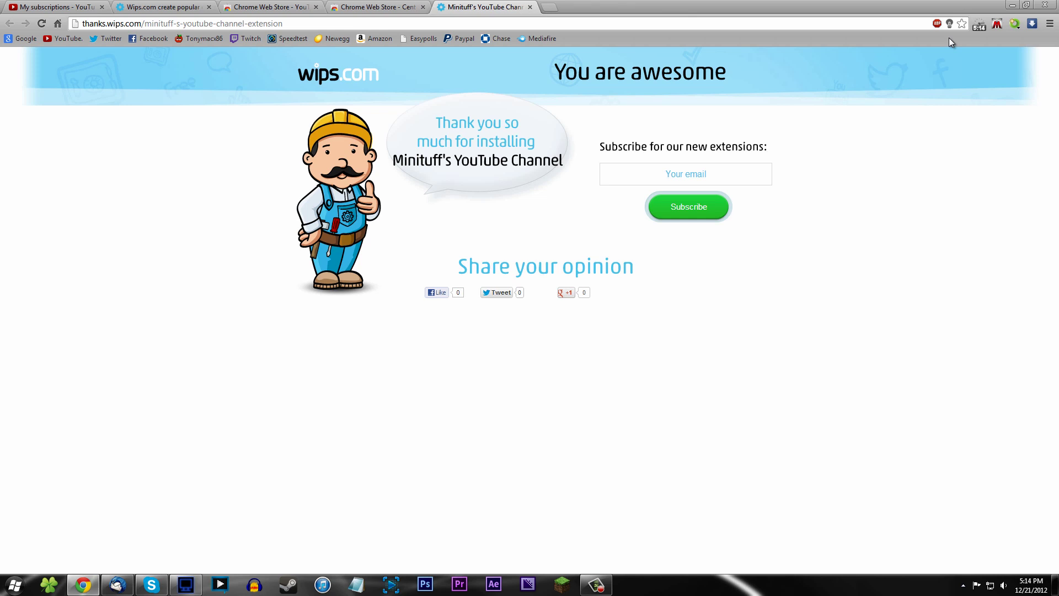
{"action": "left_click", "coordinate": [998, 25]}
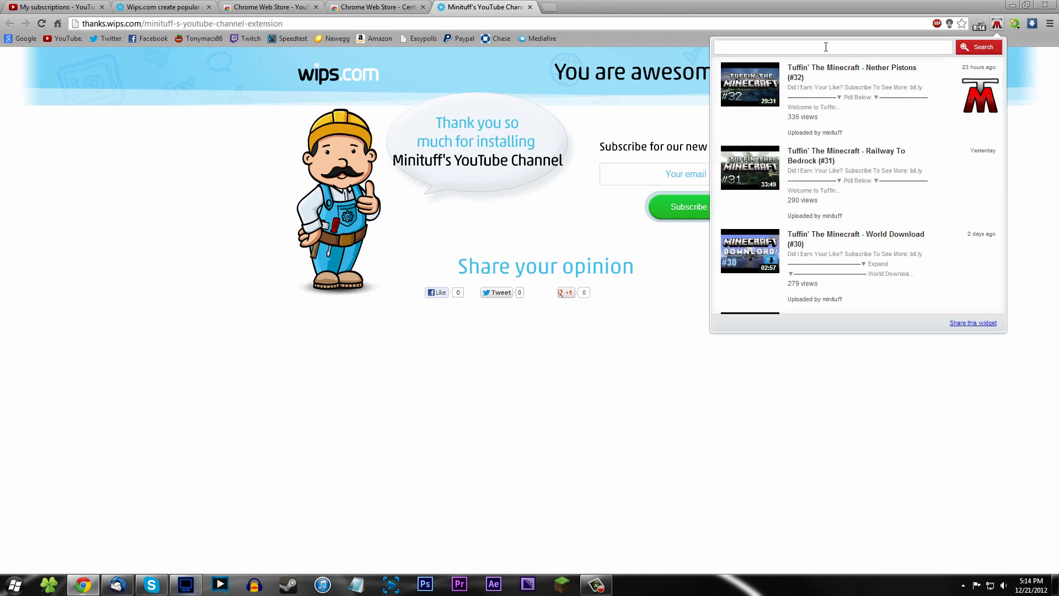
{"action": "left_click", "coordinate": [828, 47]}
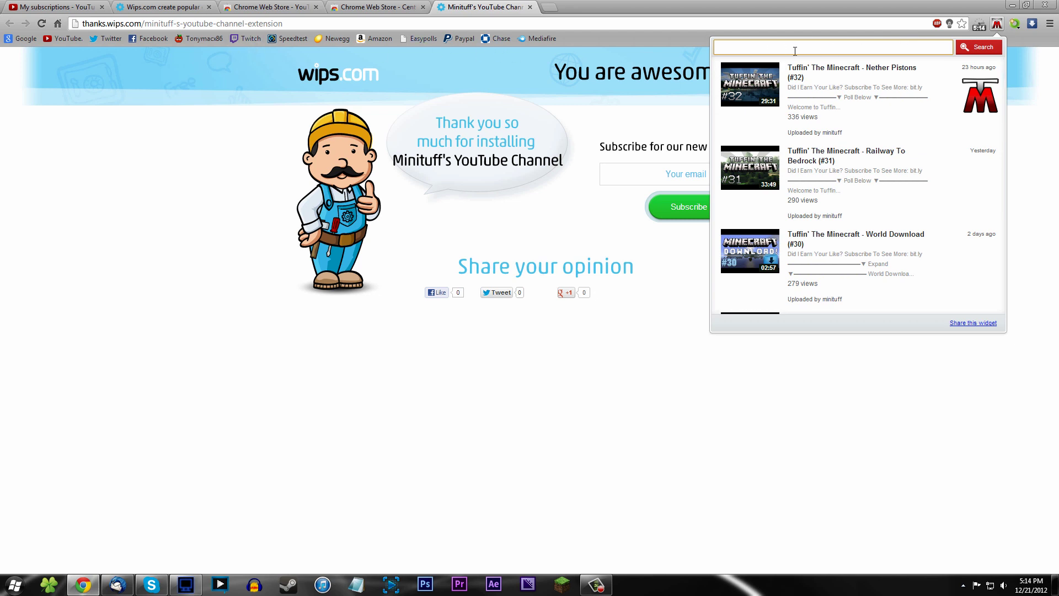
{"action": "type", "text": "ga"}
{"action": "type", "text": "ngam style"}
{"action": "key", "text": "Return"}
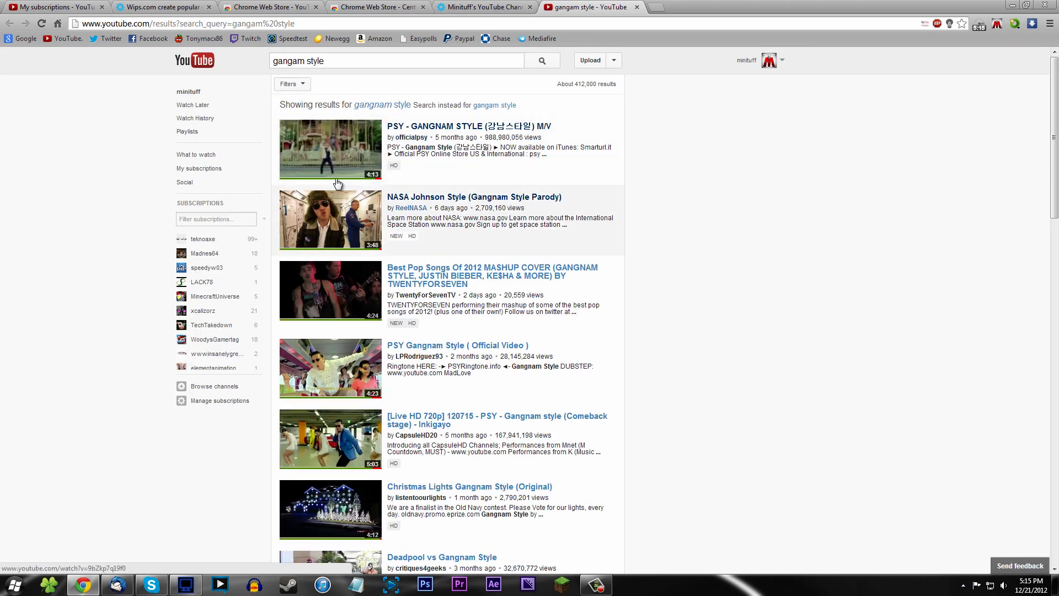
{"action": "left_click", "coordinate": [636, 7]}
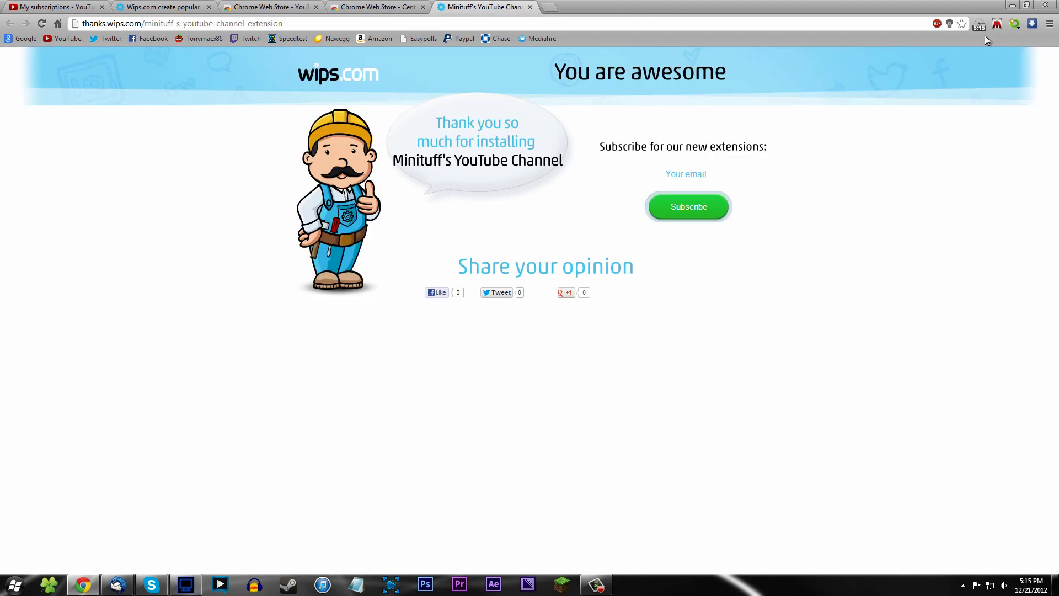
Step: Open the extension's Chrome Web Store listing from its toolbar menu, then reopen that menu
{"action": "left_click", "coordinate": [997, 23]}
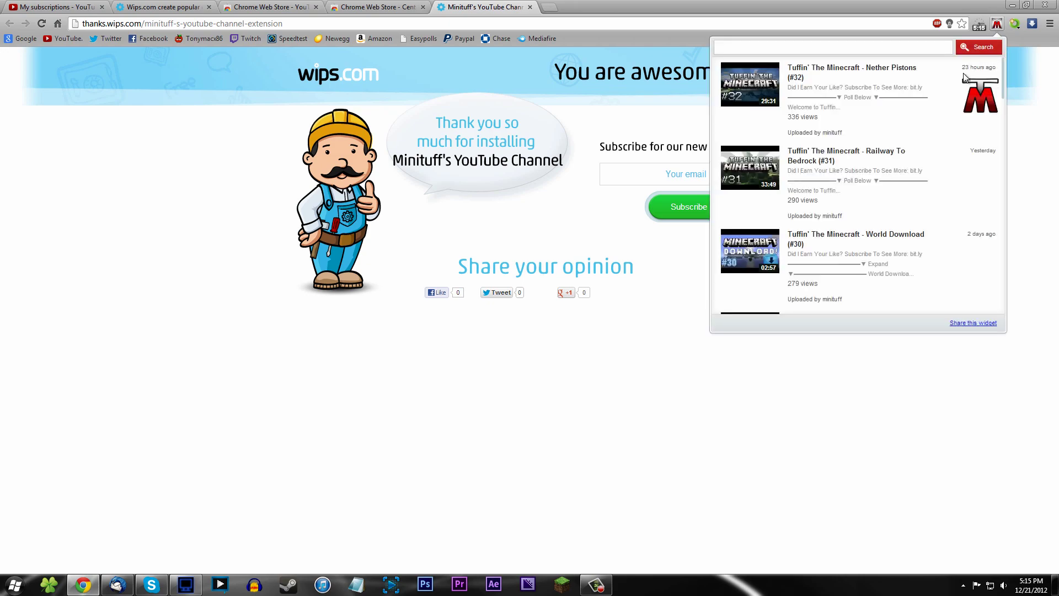
{"action": "scroll", "coordinate": [840, 141], "scroll_direction": "down", "scroll_amount": 1}
{"action": "scroll", "coordinate": [833, 166], "scroll_direction": "down", "scroll_amount": 2}
{"action": "scroll", "coordinate": [840, 222], "scroll_direction": "down", "scroll_amount": 8}
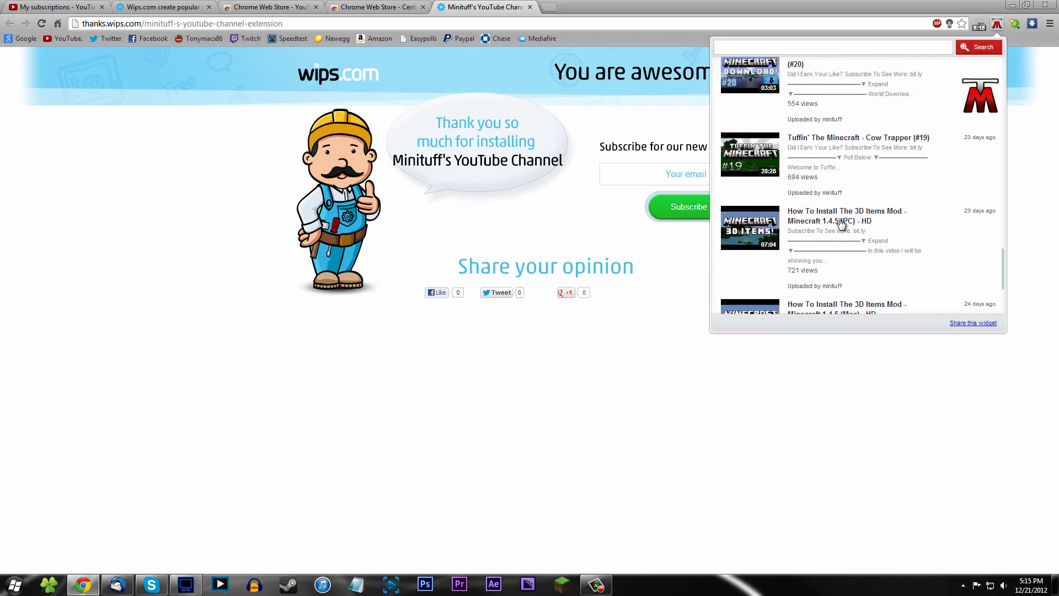
{"action": "scroll", "coordinate": [842, 224], "scroll_direction": "up", "scroll_amount": 5}
{"action": "scroll", "coordinate": [862, 203], "scroll_direction": "up", "scroll_amount": 5}
{"action": "scroll", "coordinate": [861, 202], "scroll_direction": "up", "scroll_amount": 3}
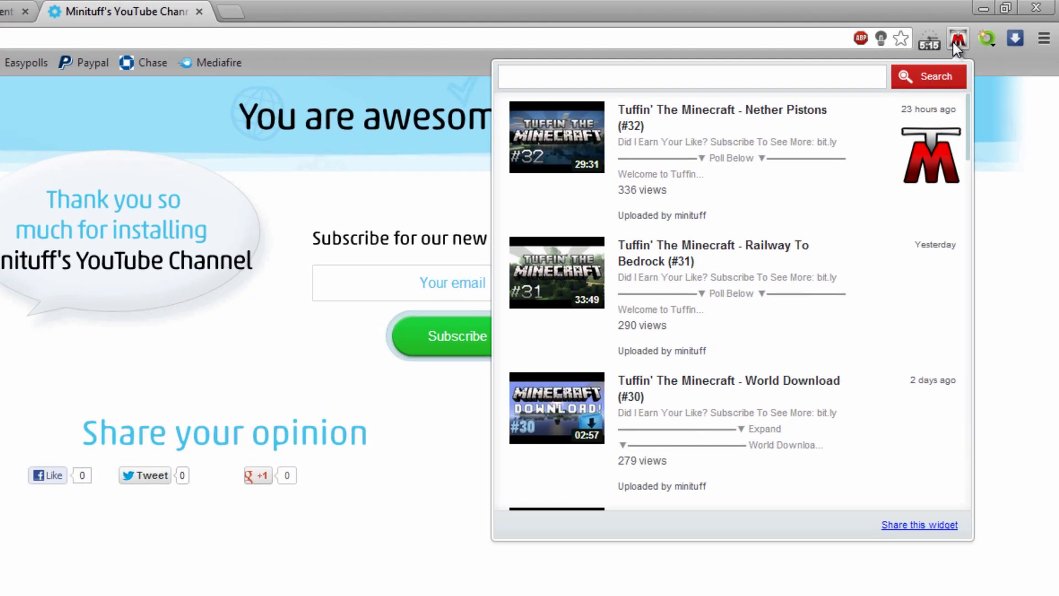
{"action": "right_click", "coordinate": [957, 41]}
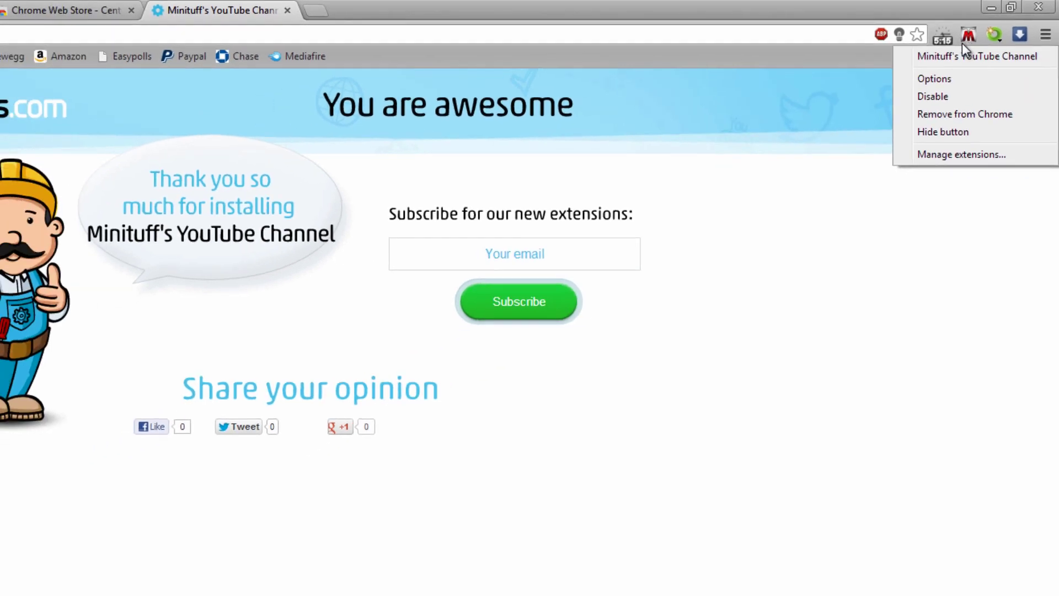
{"action": "left_click", "coordinate": [983, 42]}
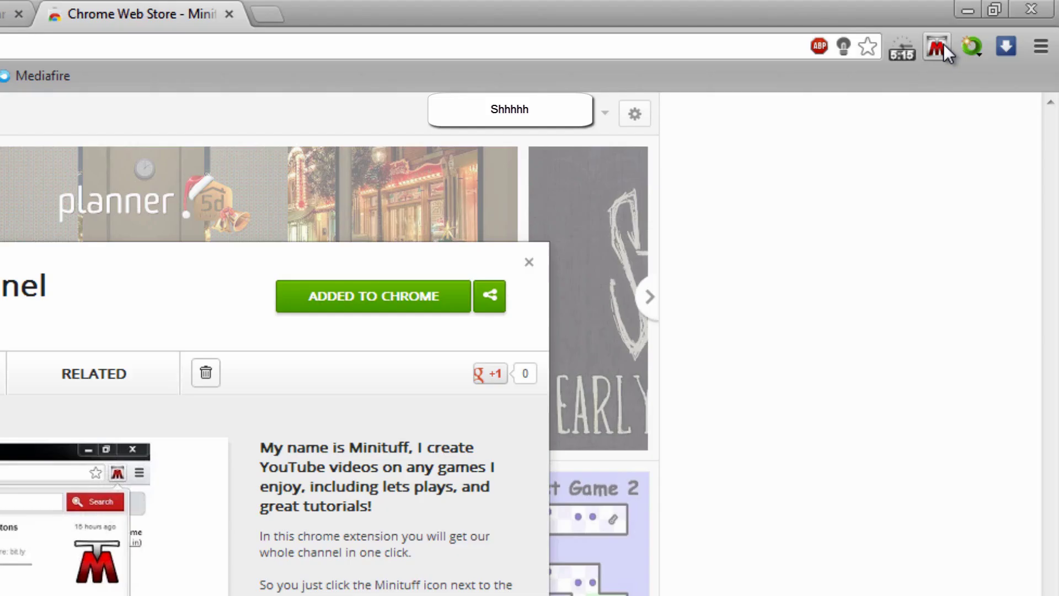
{"action": "right_click", "coordinate": [943, 46]}
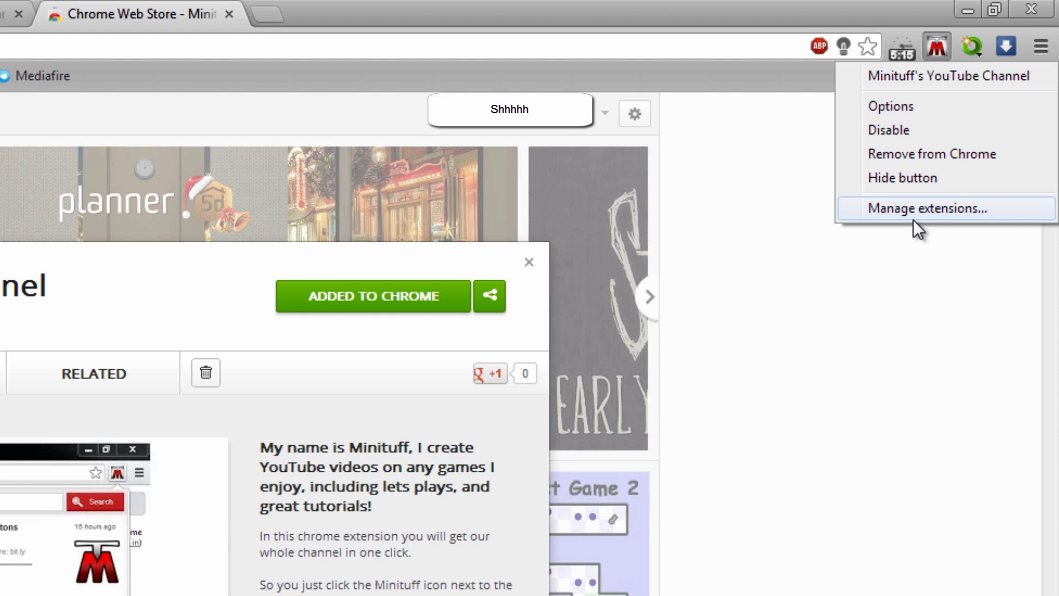
Step: In the extension's Options page, turn on desktop notifications and keep the Chrome window on screen
{"action": "left_click", "coordinate": [892, 105]}
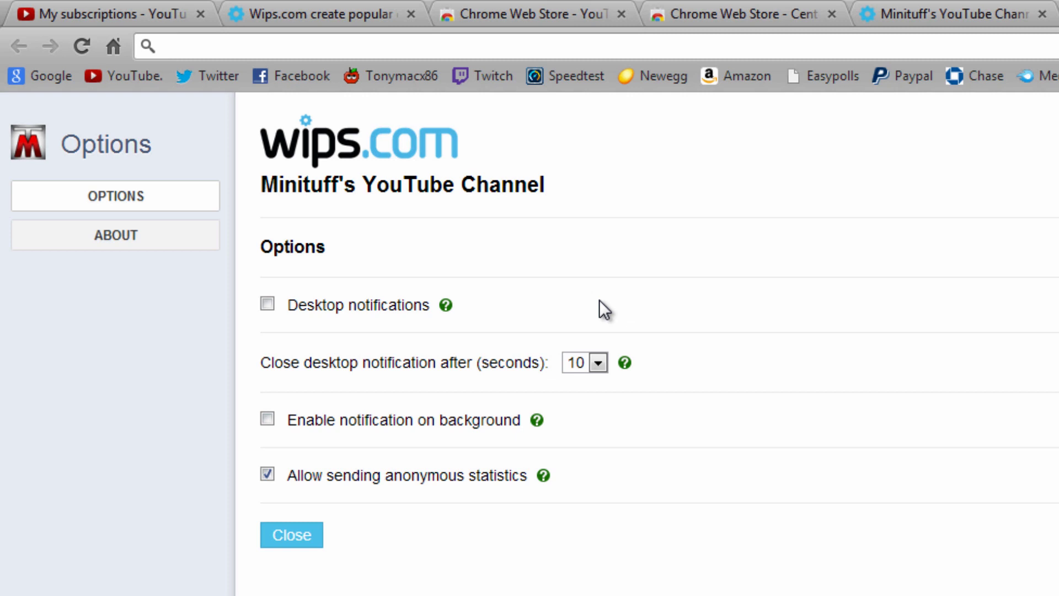
{"action": "left_click", "coordinate": [270, 313]}
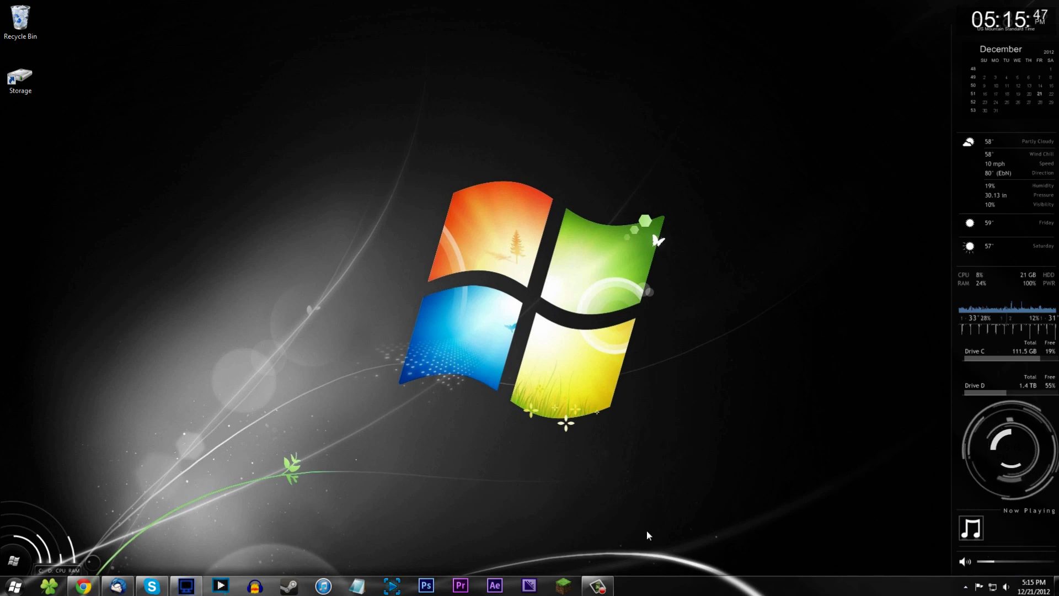
{"action": "left_click", "coordinate": [83, 586]}
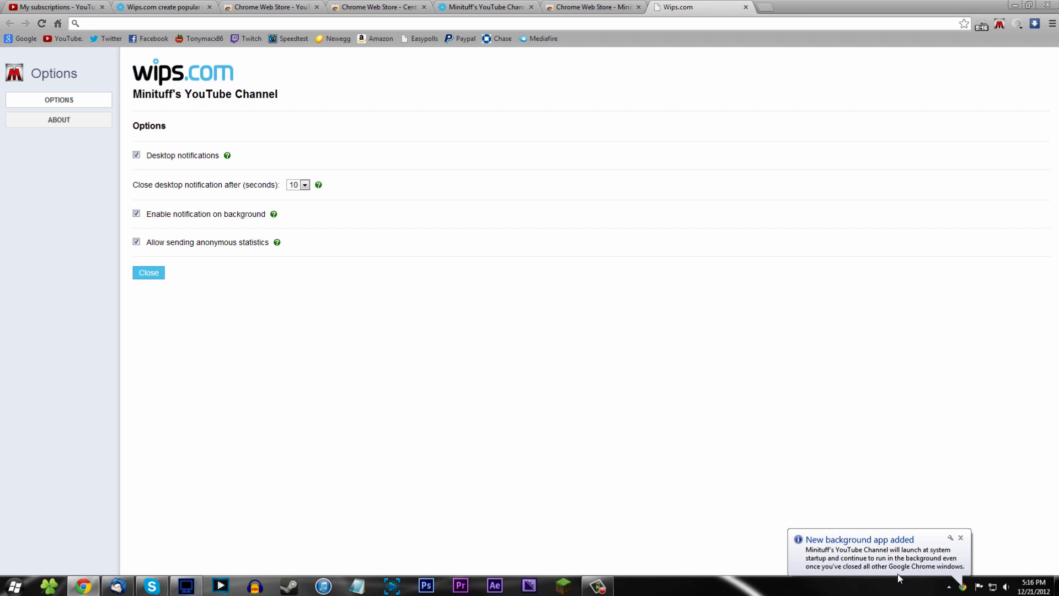
Step: Dismiss the background-app notice and set desktop notifications to close after 5 seconds
{"action": "left_click", "coordinate": [960, 539]}
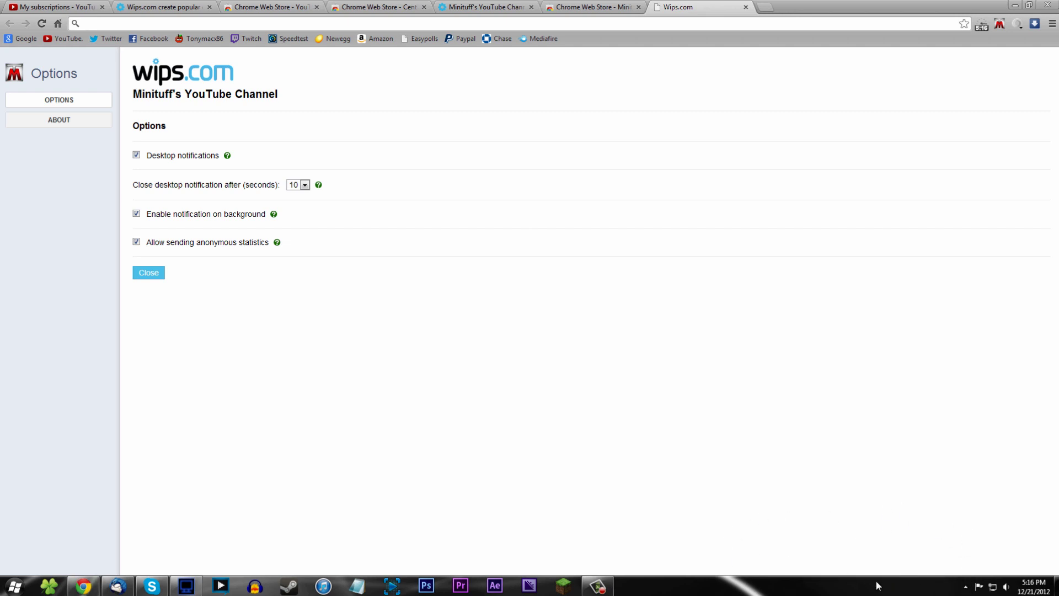
{"action": "left_click", "coordinate": [304, 185]}
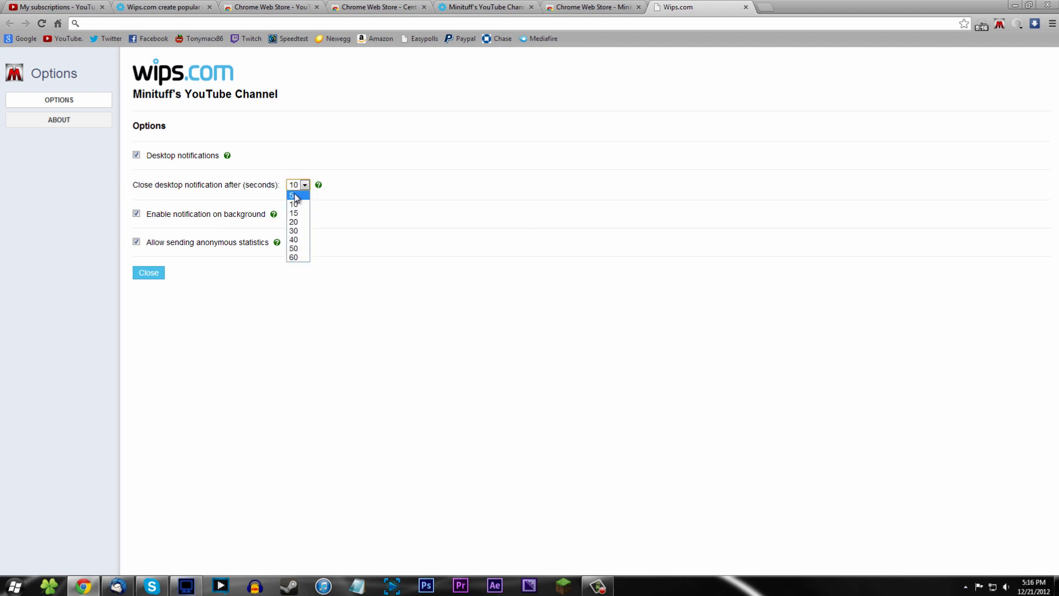
{"action": "left_click", "coordinate": [293, 195]}
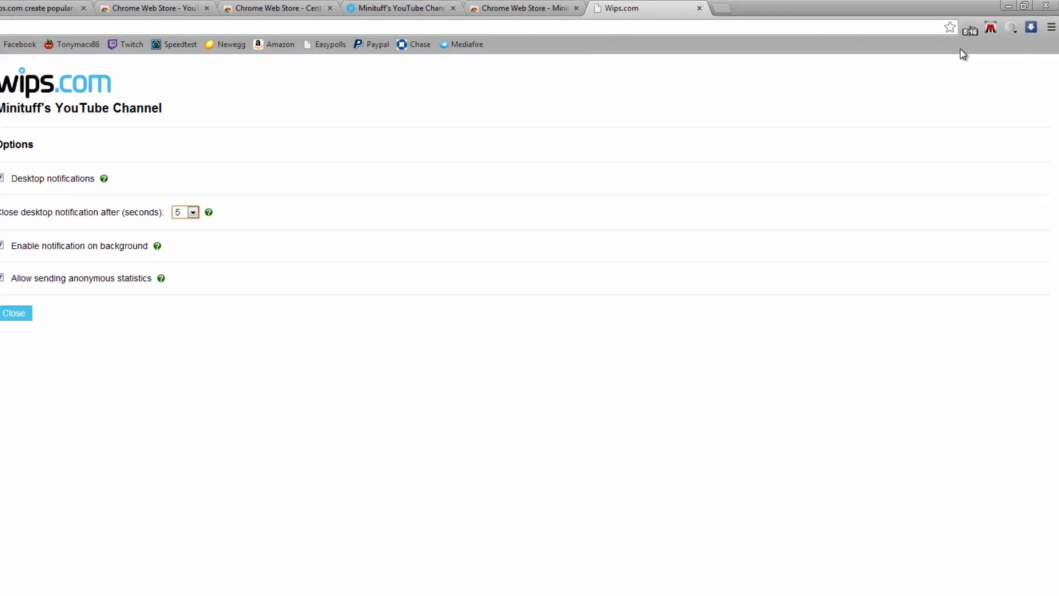
Step: Hide the Minituff extension's M button from the toolbar via its right-click menu
{"action": "right_click", "coordinate": [1000, 23]}
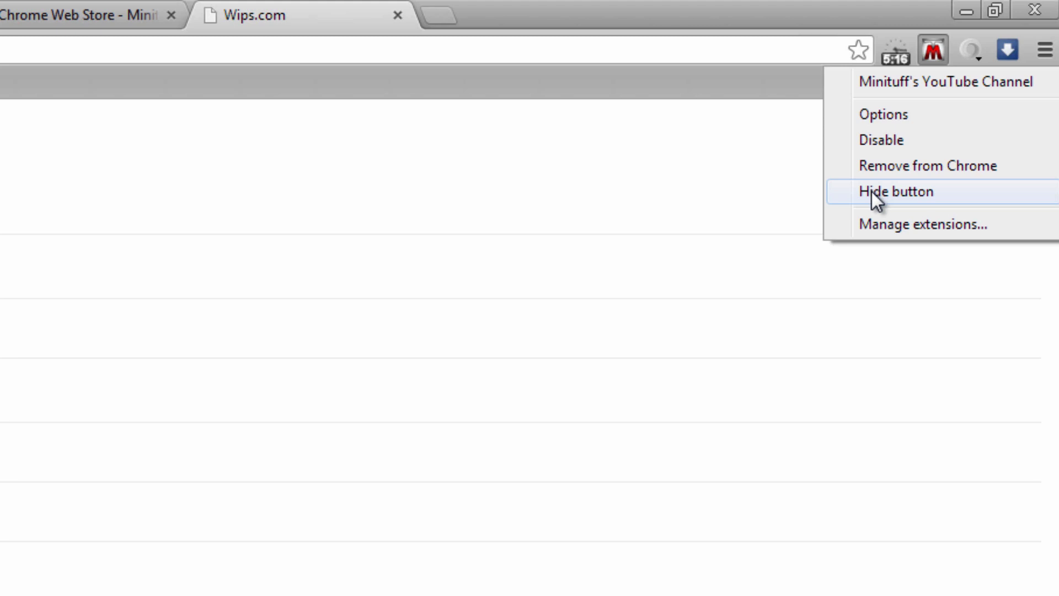
{"action": "left_click", "coordinate": [571, 322]}
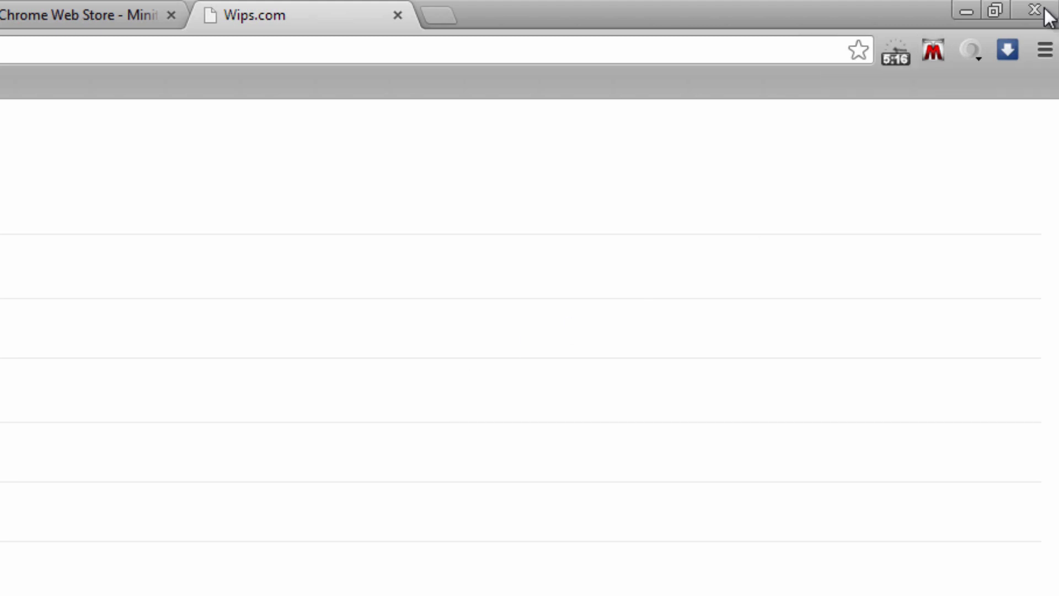
{"action": "right_click", "coordinate": [936, 53]}
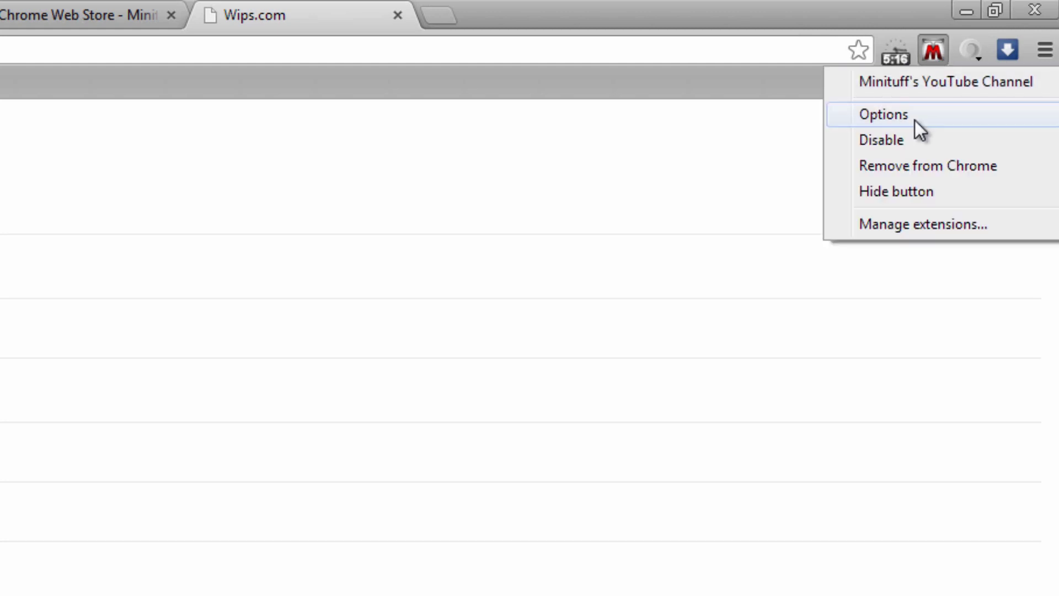
{"action": "left_click", "coordinate": [906, 186]}
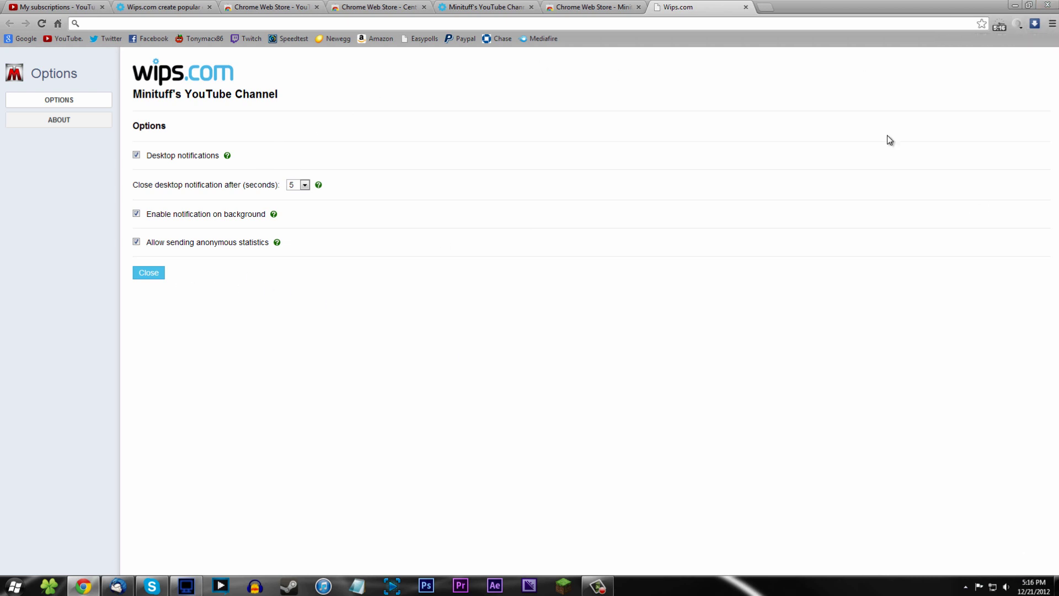
Step: From Settings > Extensions, show the Minituff's YouTube Channel button in the toolbar again
{"action": "left_click", "coordinate": [1052, 23]}
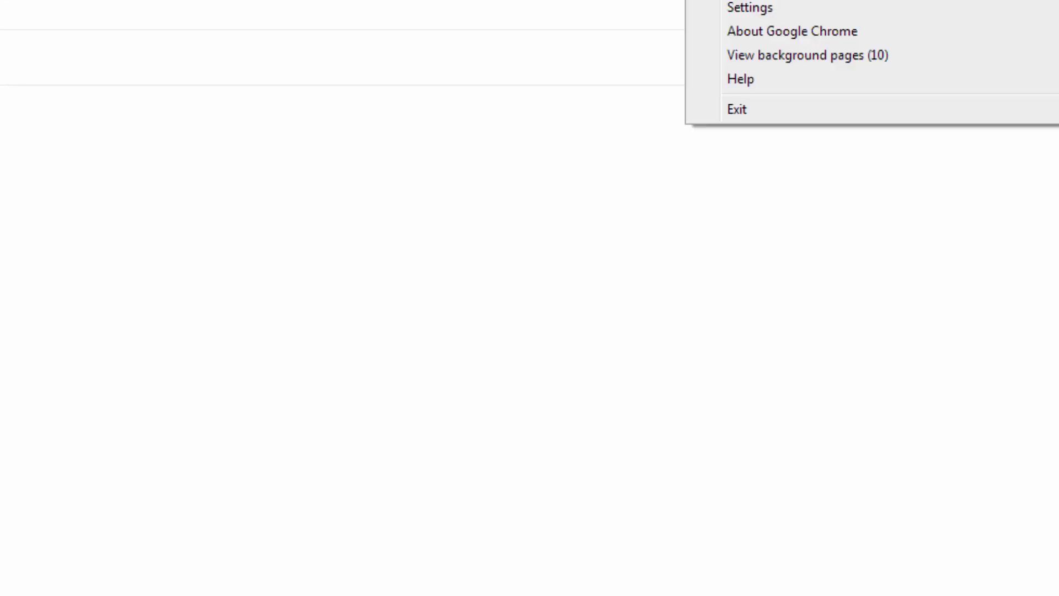
{"action": "left_click", "coordinate": [764, 10]}
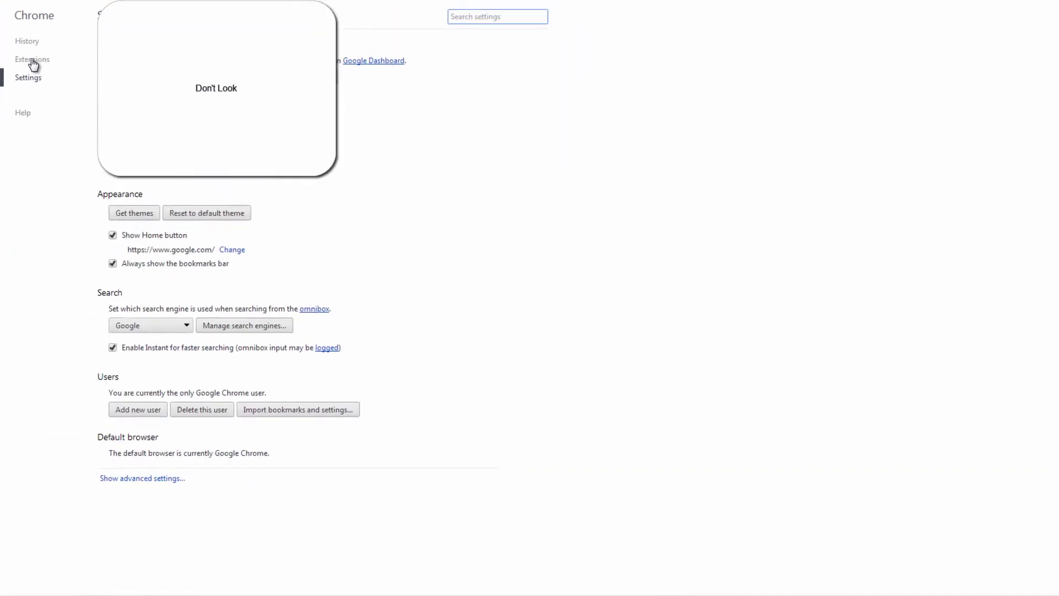
{"action": "left_click", "coordinate": [30, 106]}
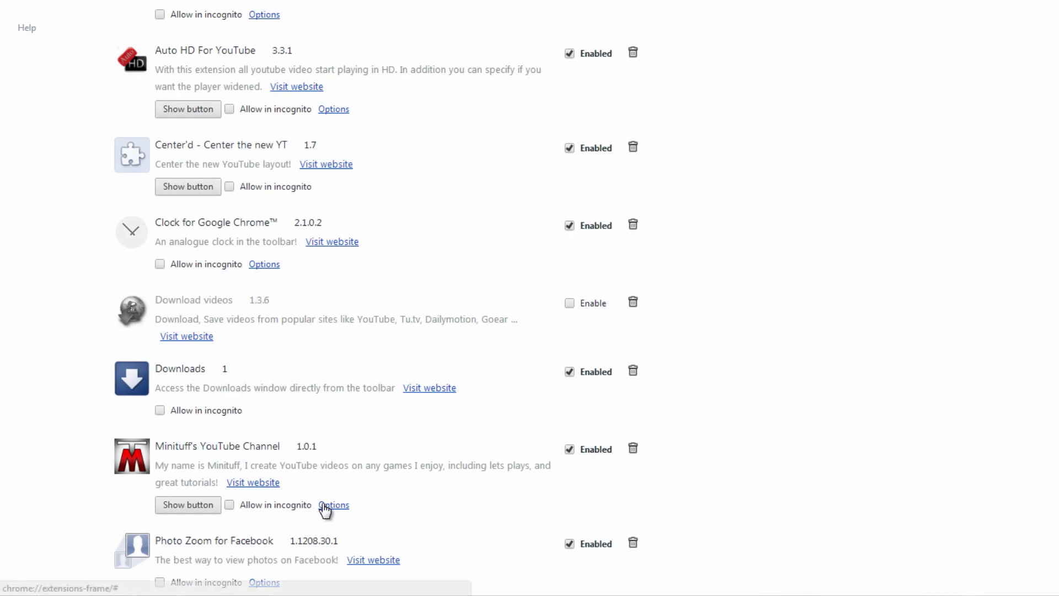
{"action": "left_click", "coordinate": [201, 505]}
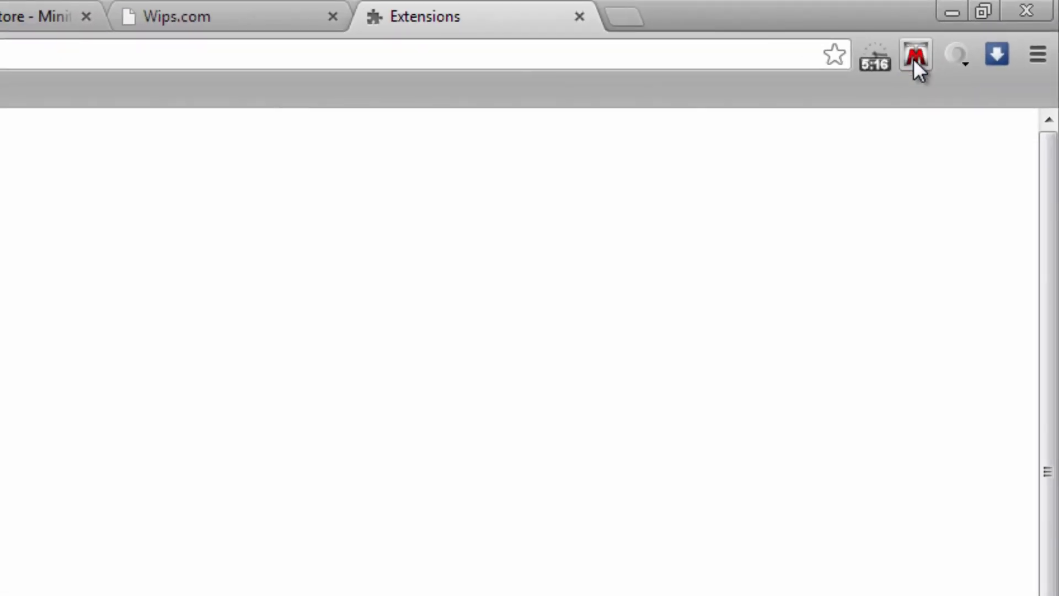
Step: Preview Minituff's recent videos in the extension popup, then close it
{"action": "left_click", "coordinate": [914, 56]}
{"action": "scroll", "coordinate": [463, 305], "scroll_direction": "down", "scroll_amount": 5}
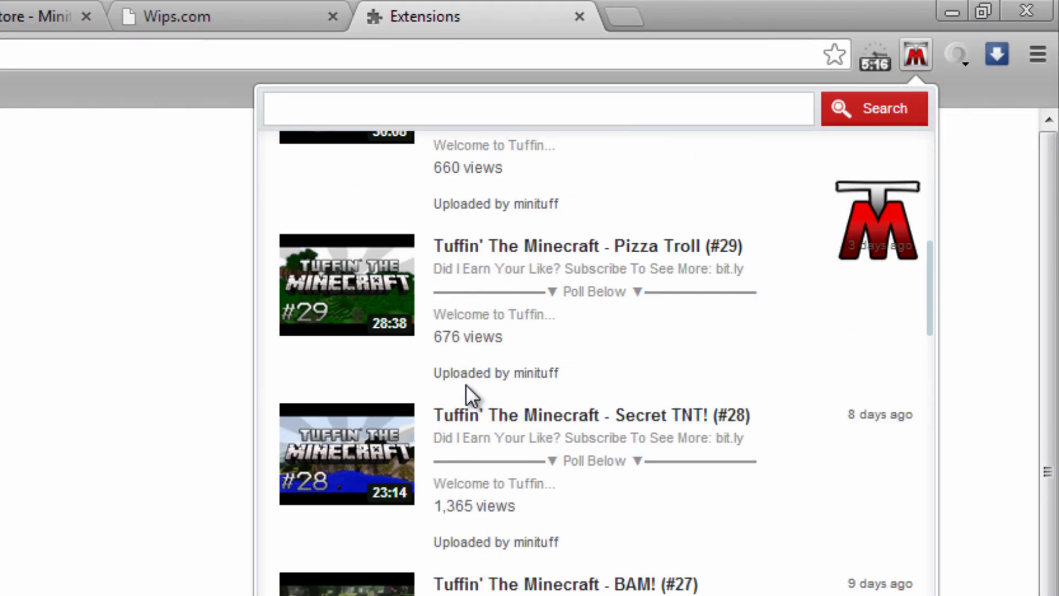
{"action": "scroll", "coordinate": [466, 384], "scroll_direction": "up", "scroll_amount": 5}
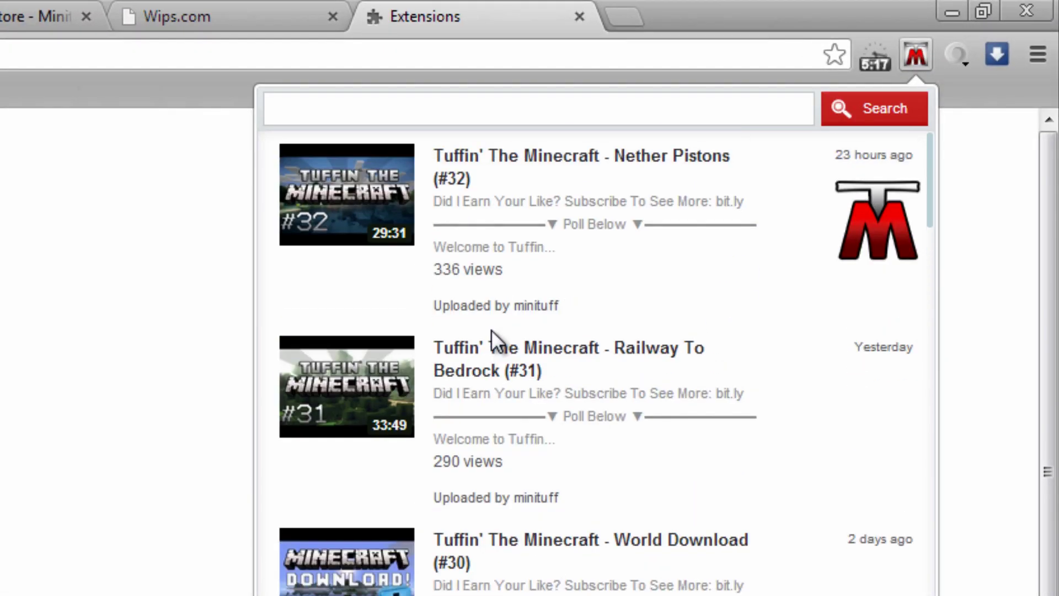
{"action": "left_click", "coordinate": [149, 315]}
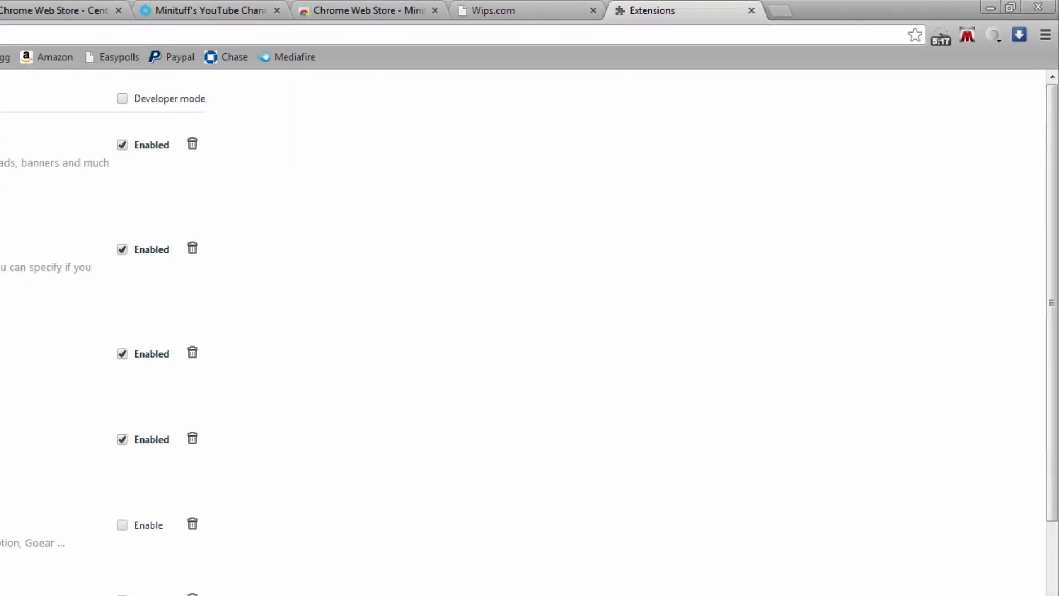
Step: View the YouTube Default to Subscriptions Uploads store listing and highlight its title
{"action": "left_click", "coordinate": [58, 6]}
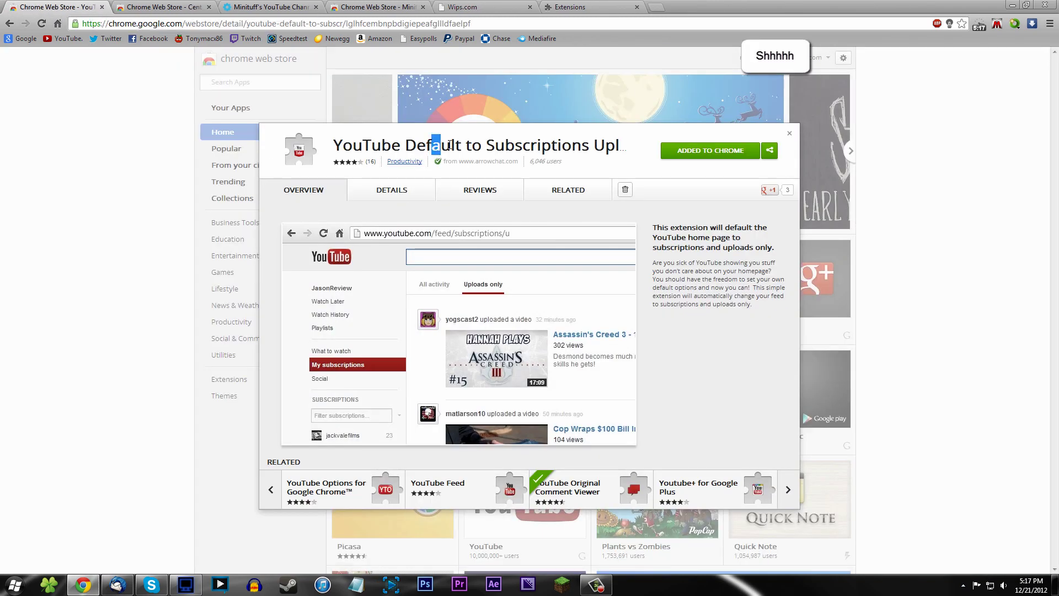
{"action": "left_click_drag", "start_coordinate": [432, 145], "coordinate": [627, 148]}
{"action": "left_click", "coordinate": [530, 143]}
Step: From the Extensions tab, open YouTube via the bookmark, landing on the uploads-only subscriptions feed
{"action": "left_click", "coordinate": [566, 6]}
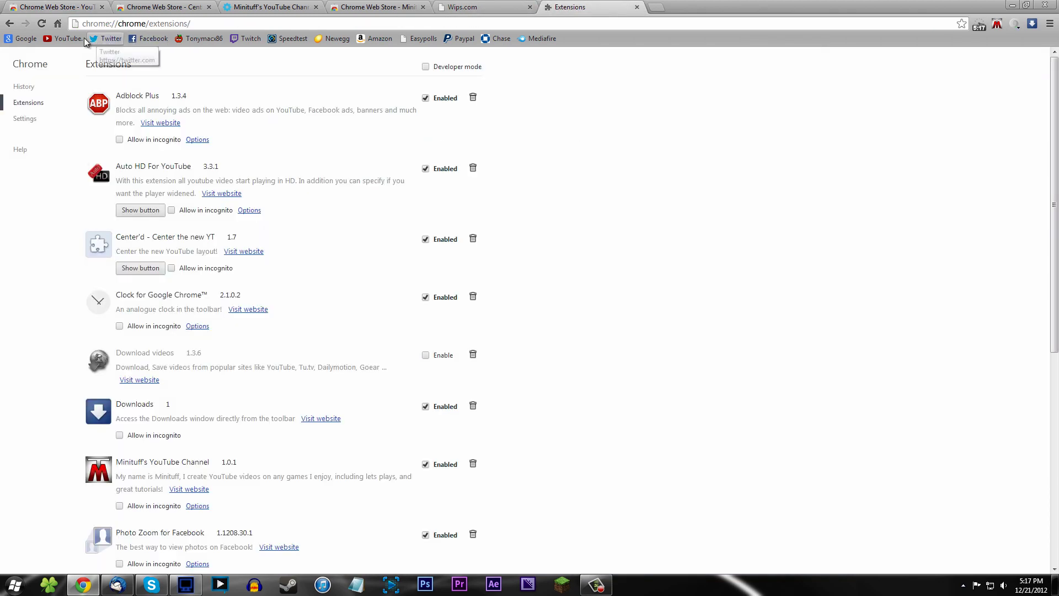
{"action": "left_click", "coordinate": [65, 38]}
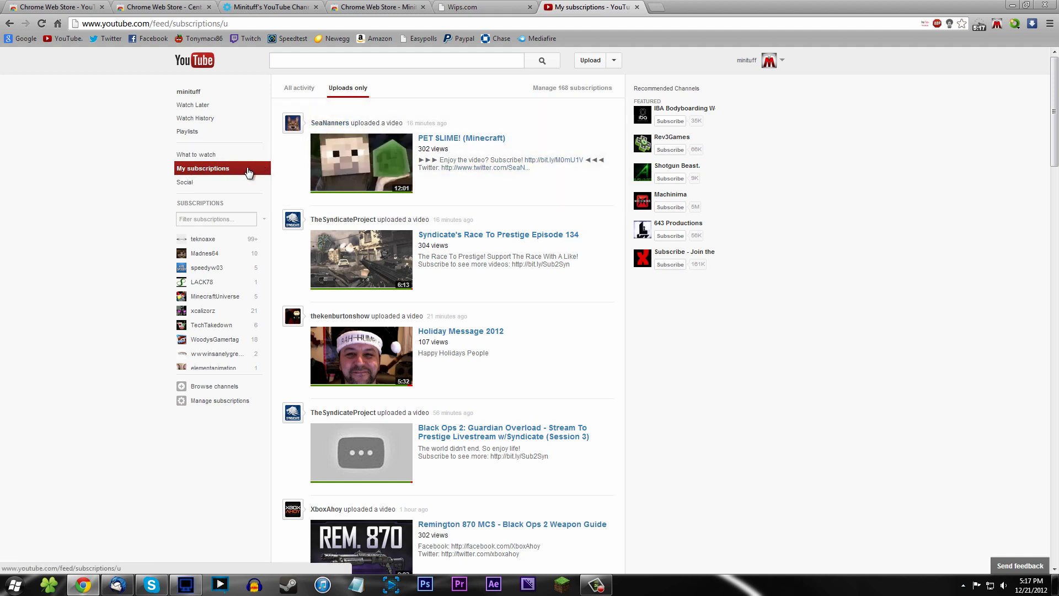
Step: Reload YouTube and return to the uploads-only My subscriptions feed
{"action": "left_click", "coordinate": [246, 170]}
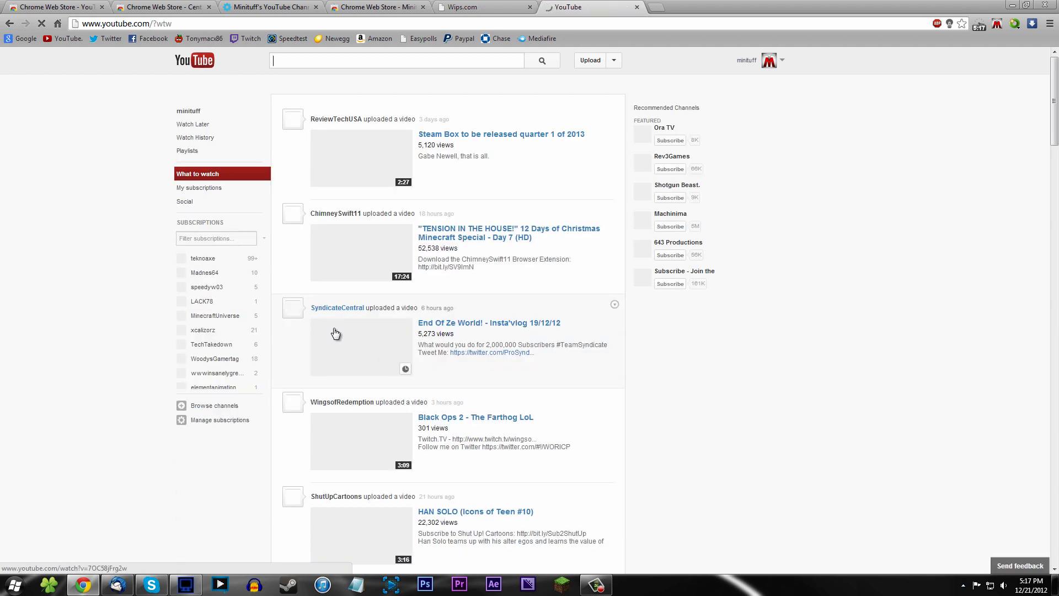
{"action": "left_click", "coordinate": [222, 189]}
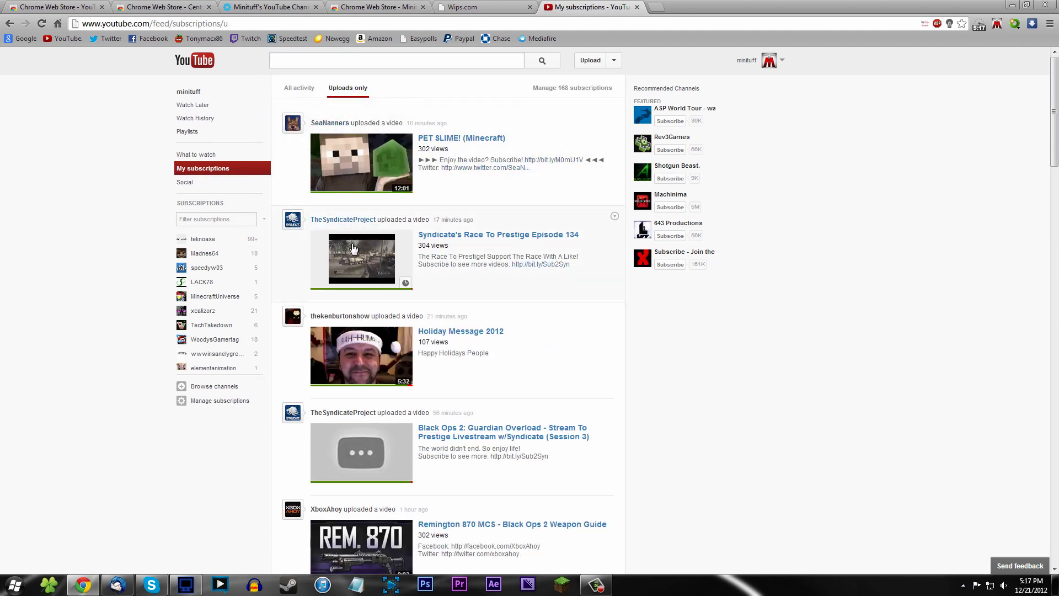
{"action": "scroll", "coordinate": [355, 253], "scroll_direction": "down", "scroll_amount": 4}
{"action": "scroll", "coordinate": [356, 253], "scroll_direction": "up", "scroll_amount": 5}
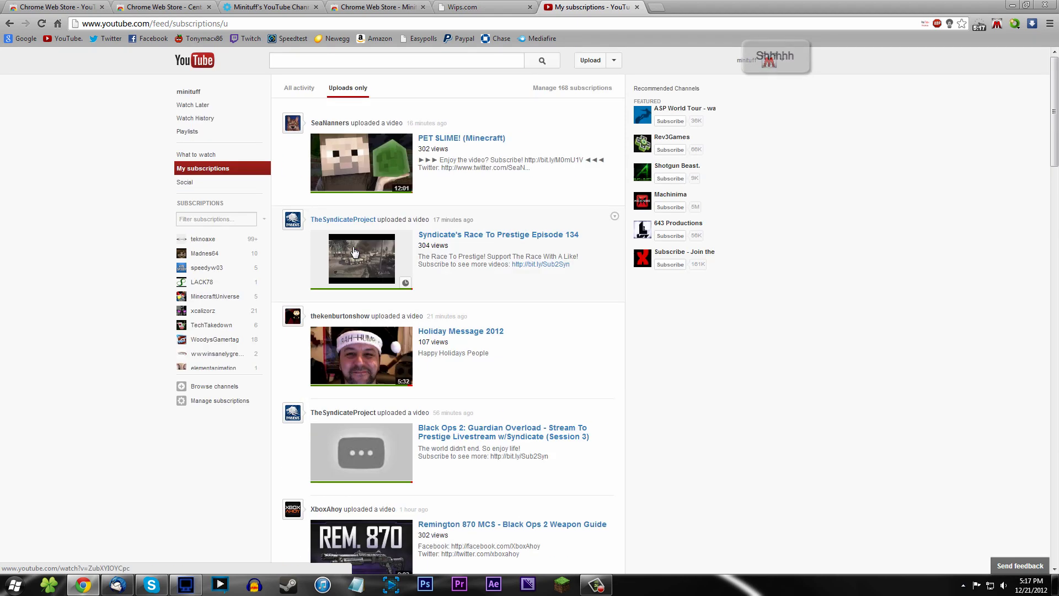
Step: Switch to the Chrome Web Store and land on the Center'd - Center the new YT listing
{"action": "key", "text": "ctrl+1"}
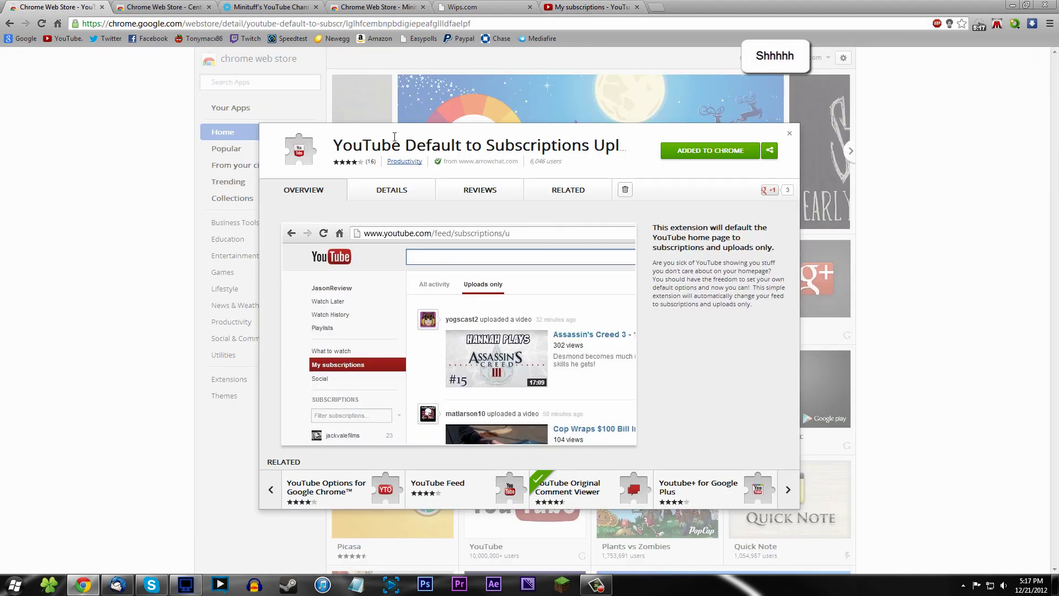
{"action": "left_click_drag", "start_coordinate": [395, 137], "coordinate": [610, 149]}
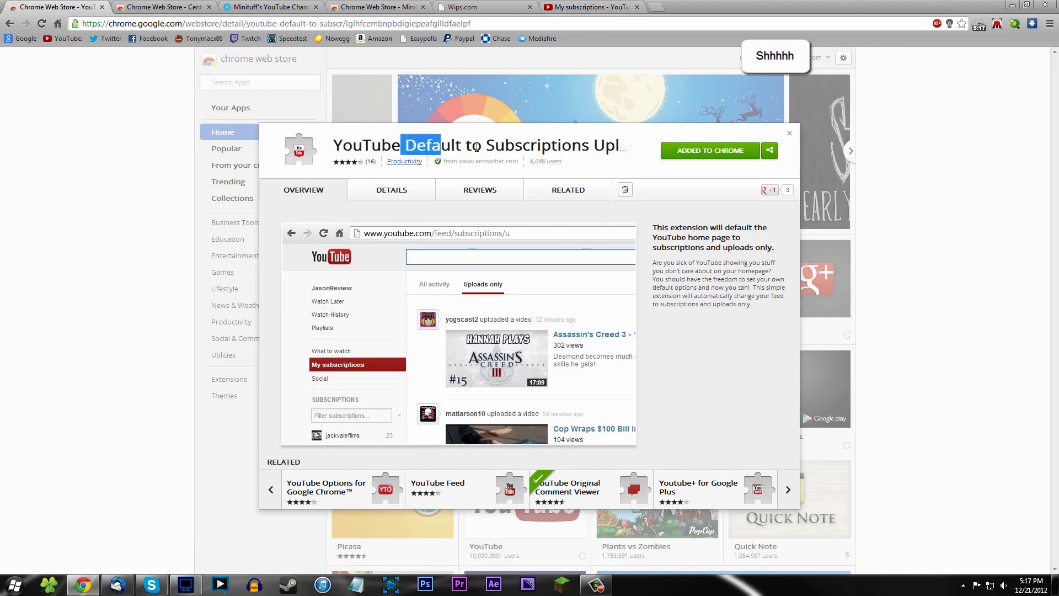
{"action": "left_click", "coordinate": [613, 150]}
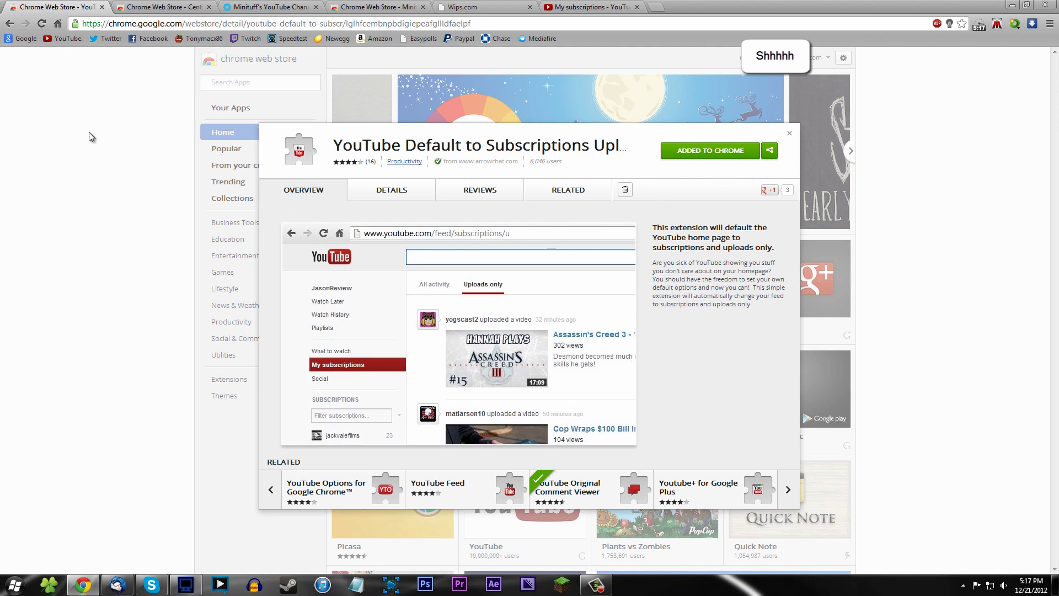
{"action": "left_click", "coordinate": [143, 8]}
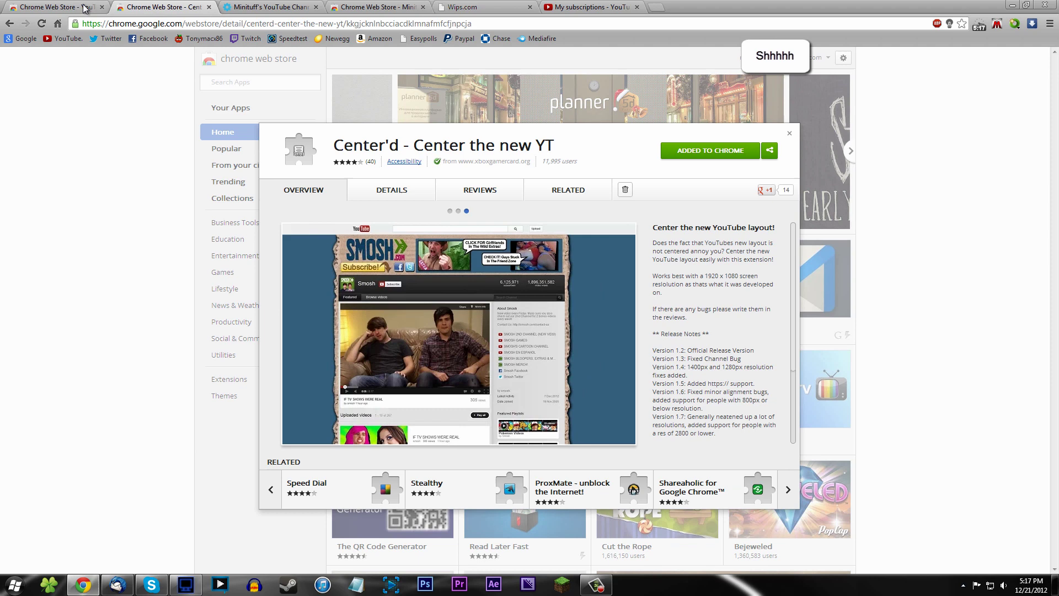
{"action": "left_click", "coordinate": [585, 9]}
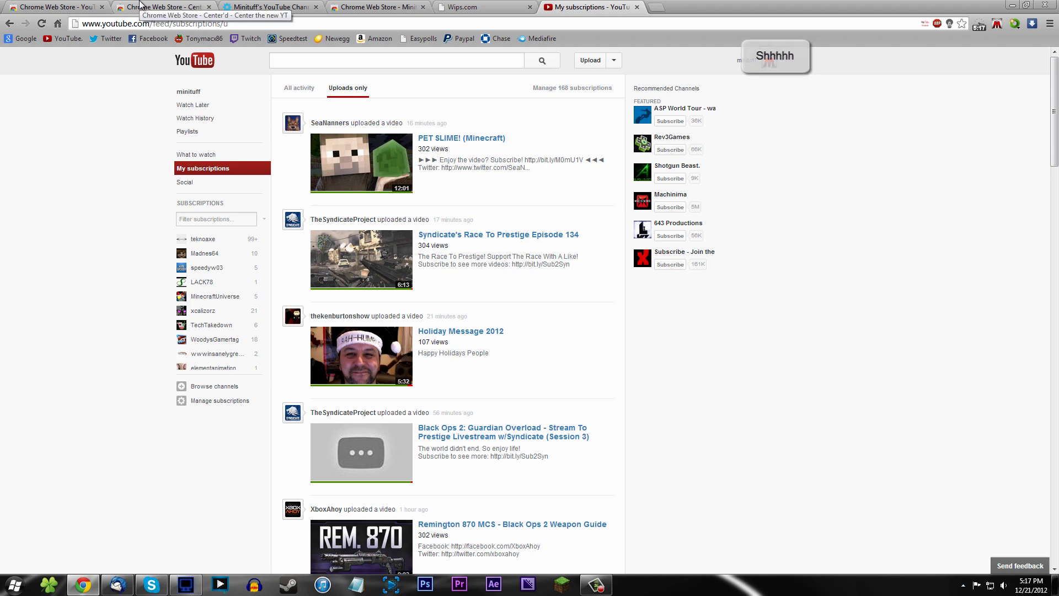
{"action": "left_click", "coordinate": [141, 6]}
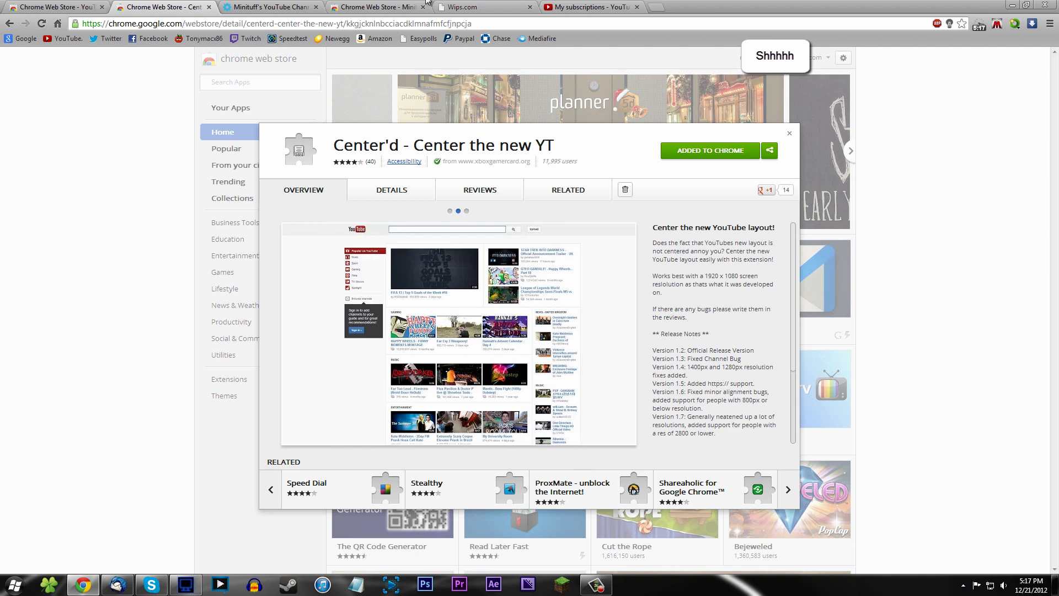
{"action": "left_click", "coordinate": [612, 8]}
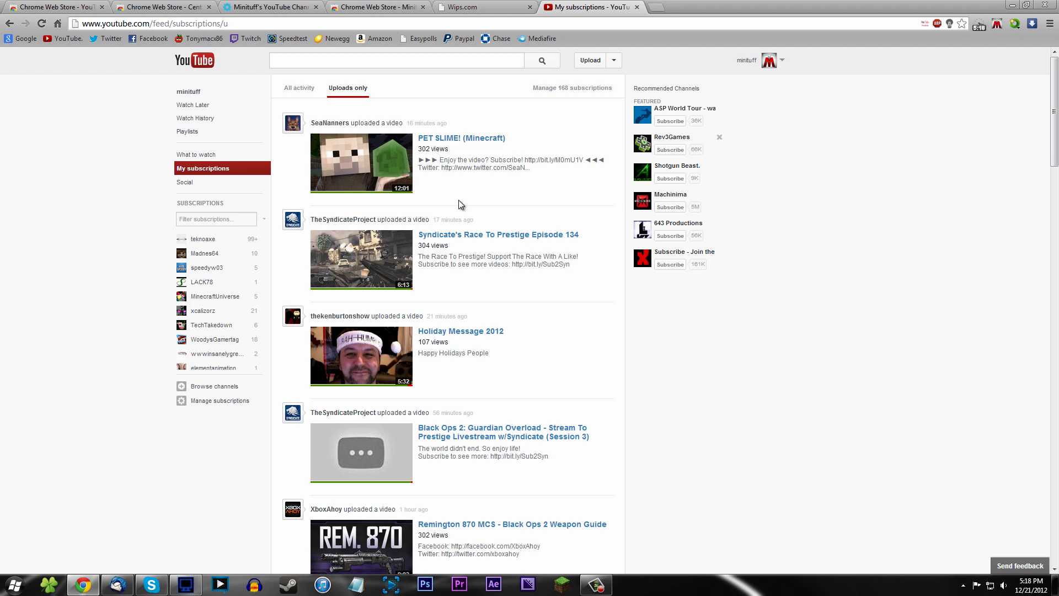
{"action": "scroll", "coordinate": [840, 216], "scroll_direction": "down", "scroll_amount": 5}
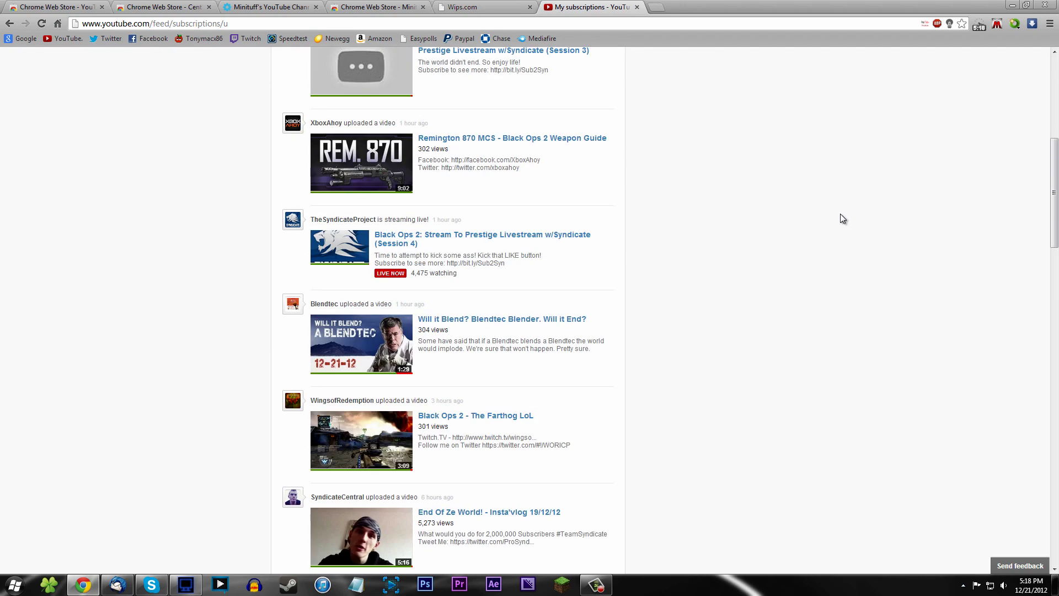
{"action": "scroll", "coordinate": [840, 219], "scroll_direction": "up", "scroll_amount": 5}
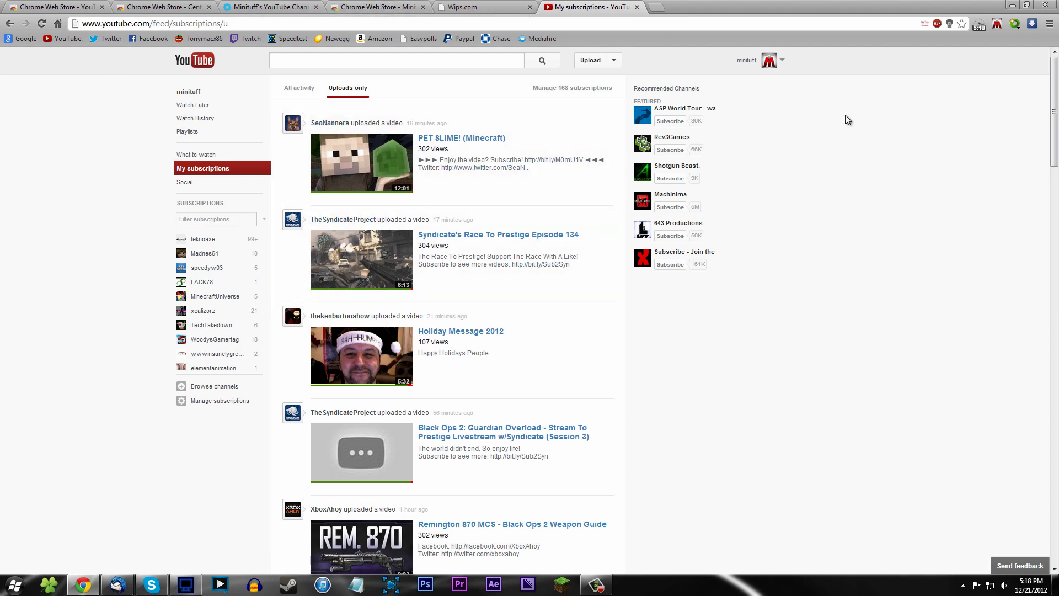
{"action": "double_click", "coordinate": [714, 16]}
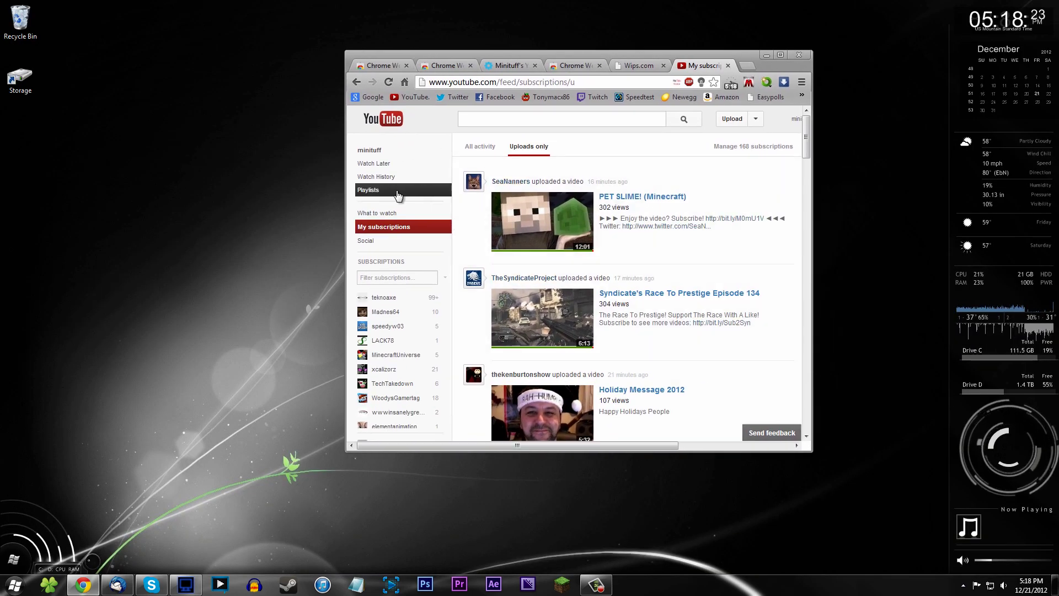
{"action": "left_click", "coordinate": [779, 55]}
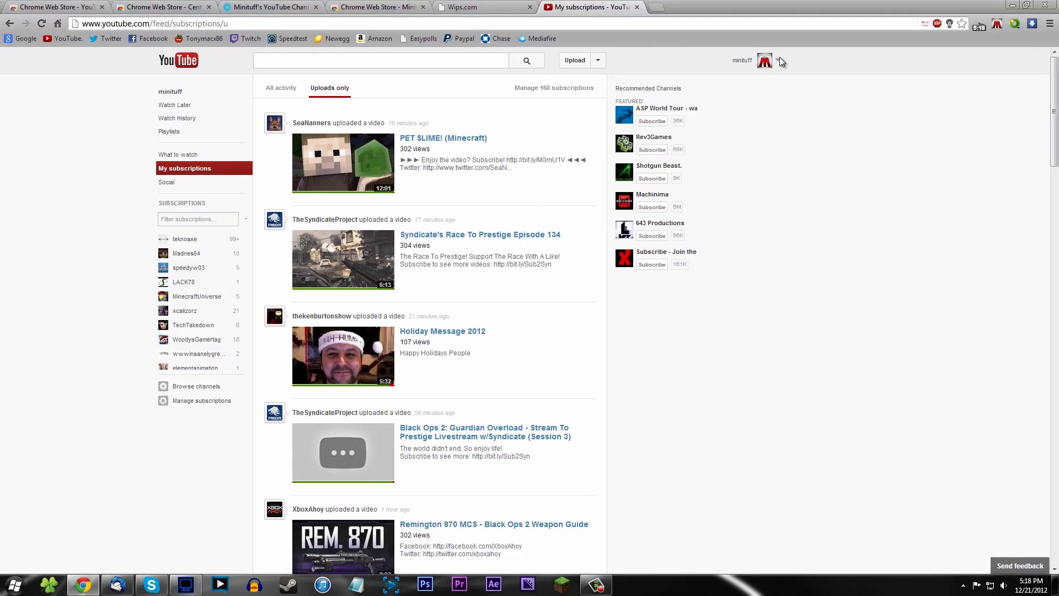
{"action": "key", "text": "super+Down"}
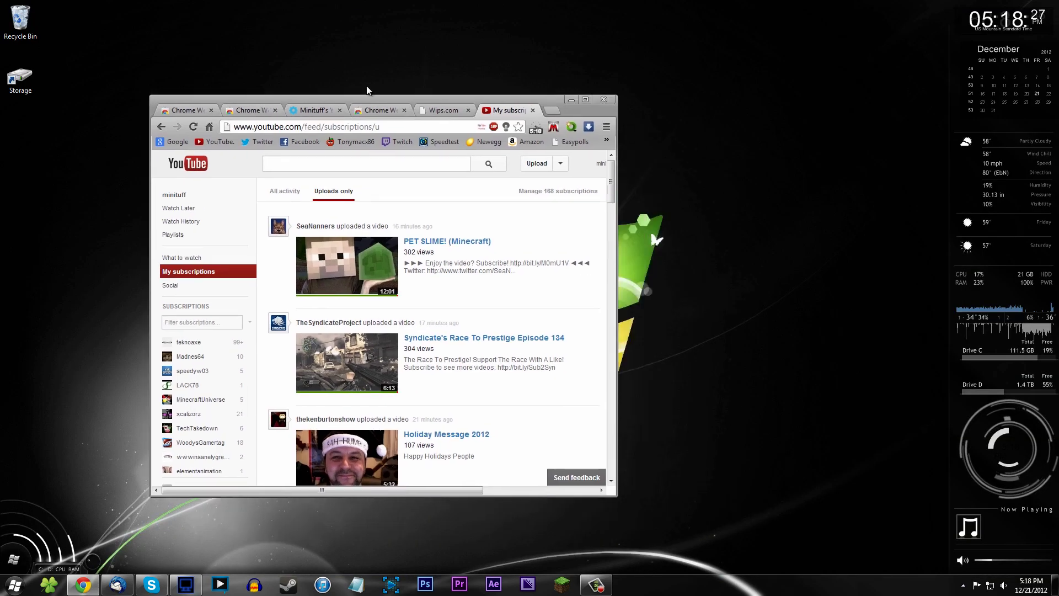
{"action": "mouse_move", "coordinate": [603, 195]}
{"action": "left_mouse_down"}
{"action": "mouse_move", "coordinate": [1044, 258]}
{"action": "mouse_move", "coordinate": [447, 269]}
{"action": "left_mouse_up"}
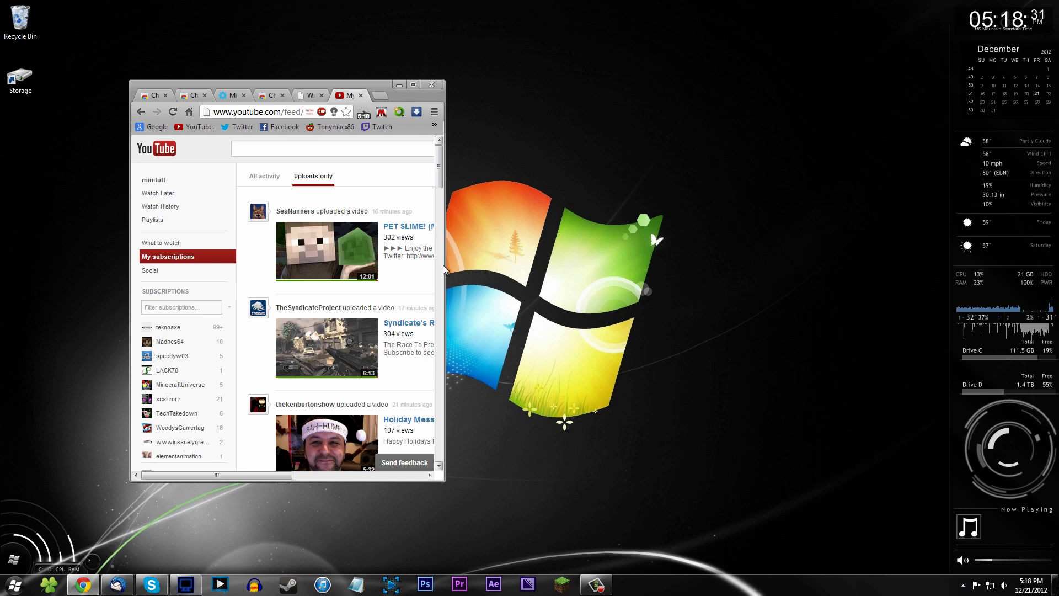
{"action": "scroll", "coordinate": [442, 265], "scroll_direction": "down", "scroll_amount": 5}
{"action": "left_click_drag", "start_coordinate": [443, 265], "coordinate": [290, 264]}
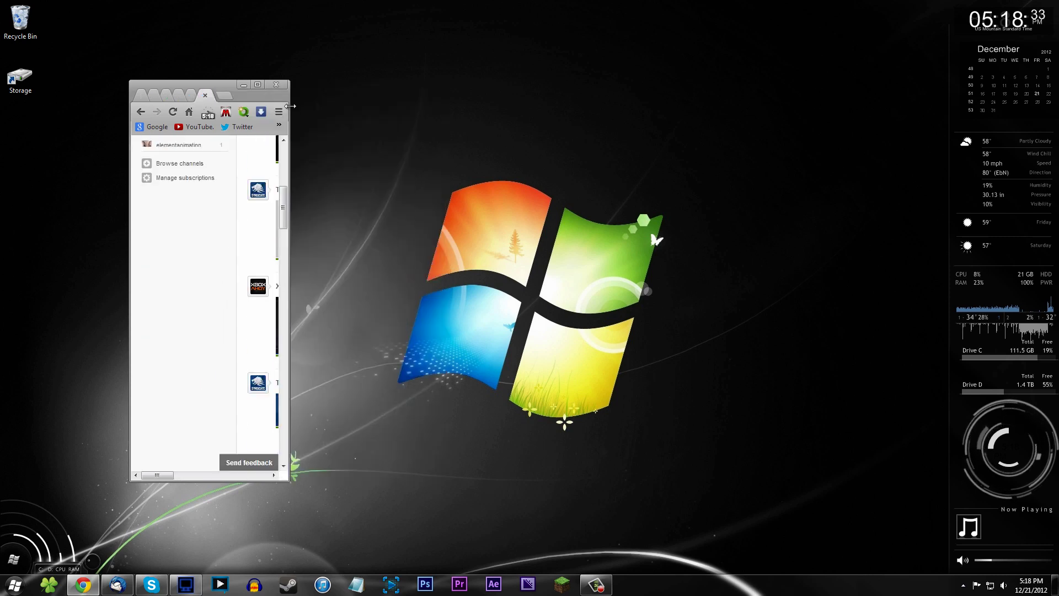
{"action": "left_click", "coordinate": [258, 84]}
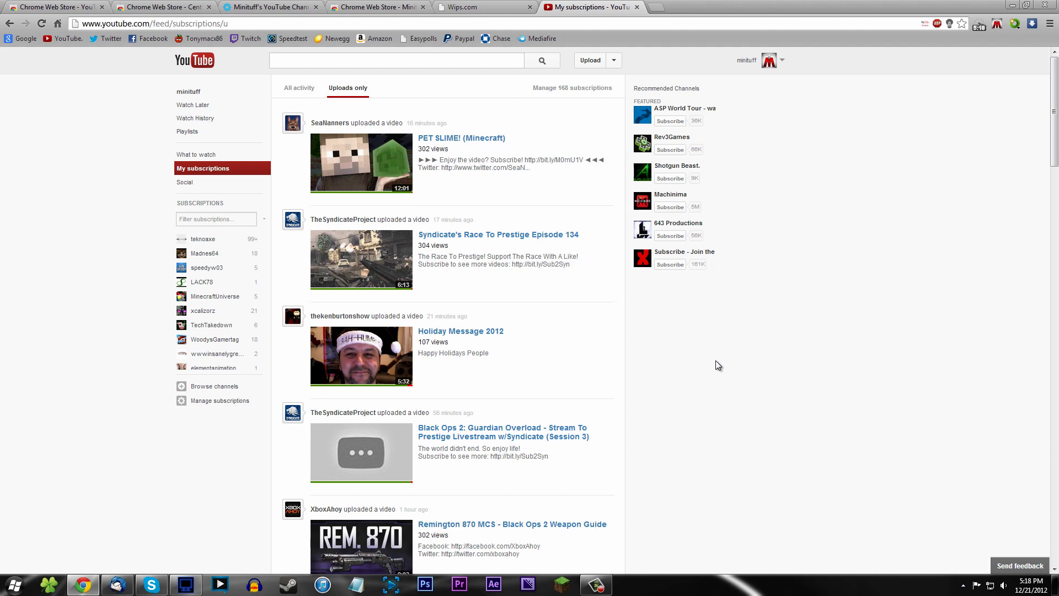
{"action": "scroll", "coordinate": [717, 365], "scroll_direction": "down", "scroll_amount": 4}
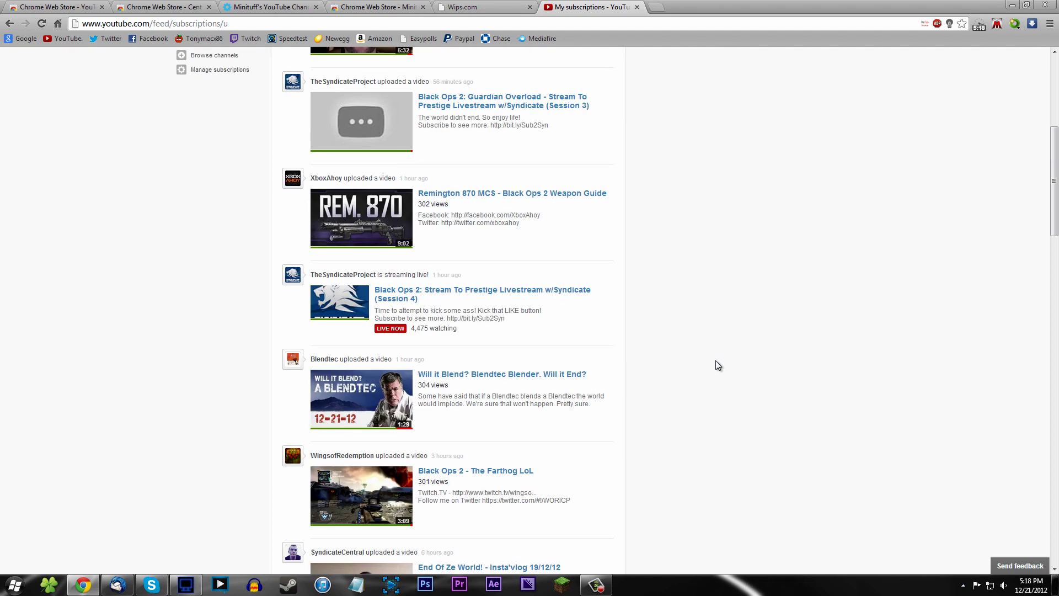
Step: Switch to the wips.com thank-you page for Minituff's YouTube Channel
{"action": "left_click", "coordinate": [260, 6]}
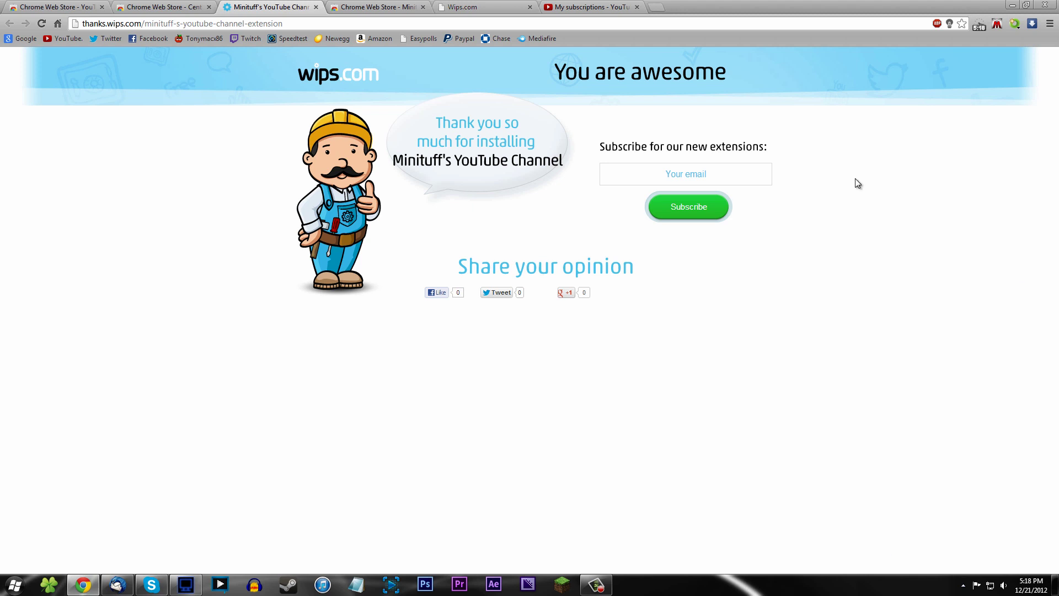
Step: Review the Default-to-Subscriptions store listing's title, then show the Center'd listing
{"action": "left_click", "coordinate": [53, 6]}
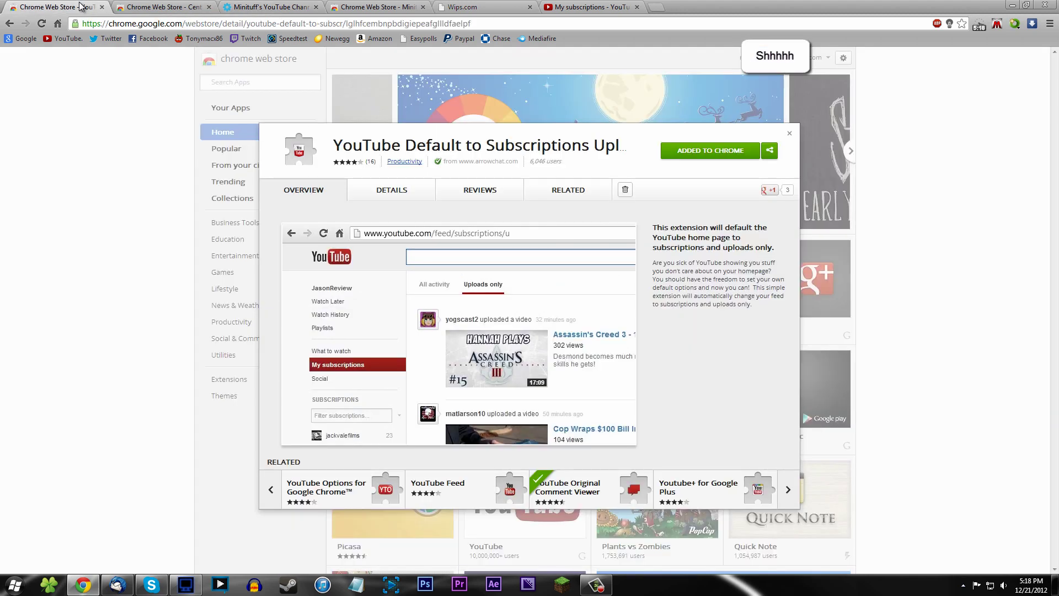
{"action": "left_click_drag", "start_coordinate": [426, 145], "coordinate": [613, 133]}
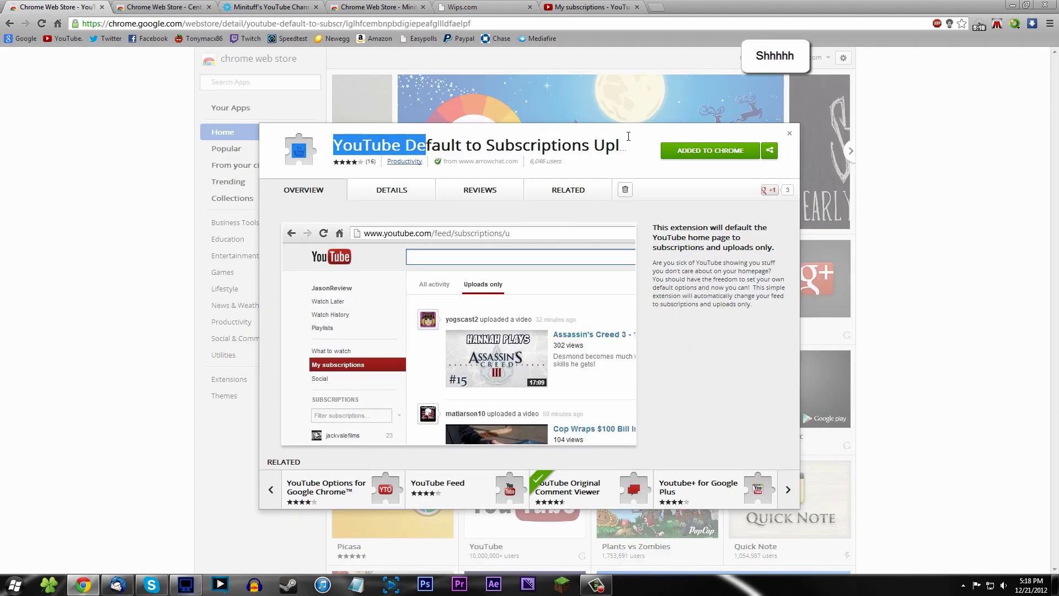
{"action": "left_click", "coordinate": [612, 133]}
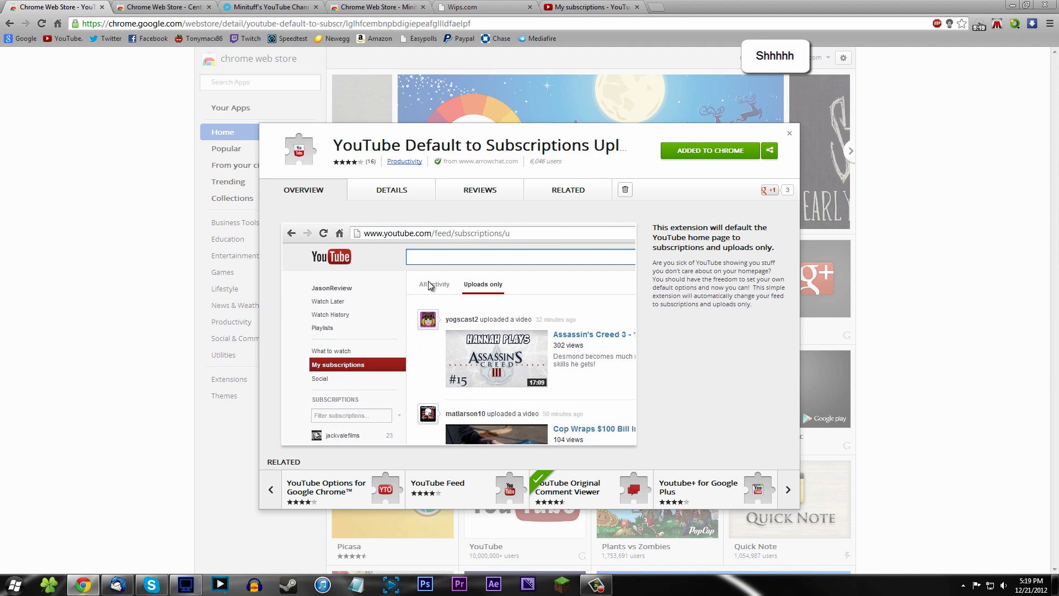
{"action": "left_click", "coordinate": [174, 6]}
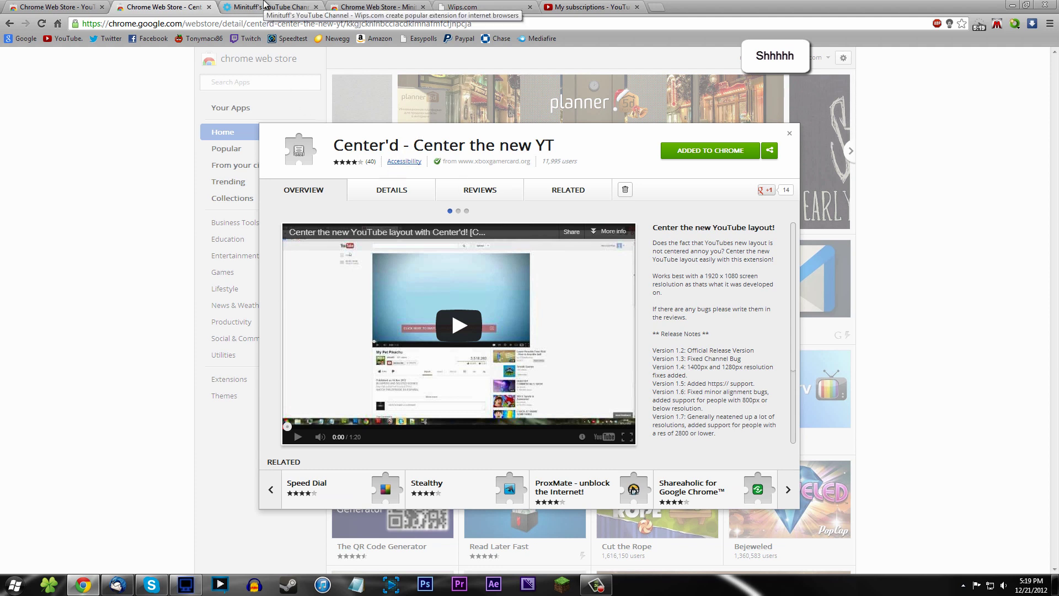
Step: Glance at the wips.com thank-you page artwork and return to the Center'd store listing
{"action": "left_click", "coordinate": [265, 6]}
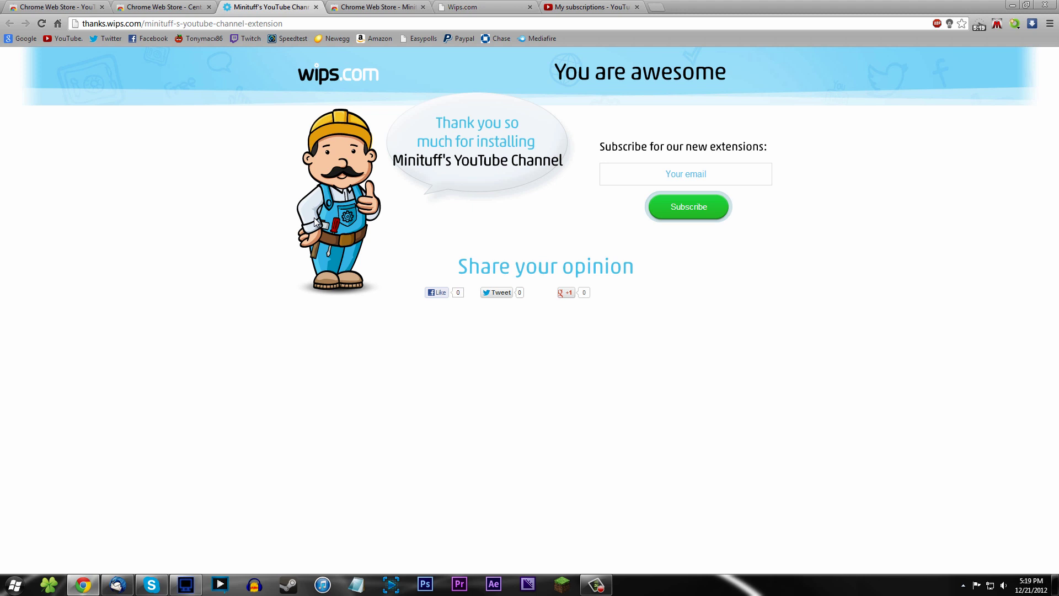
{"action": "left_click_drag", "start_coordinate": [367, 112], "coordinate": [315, 73]}
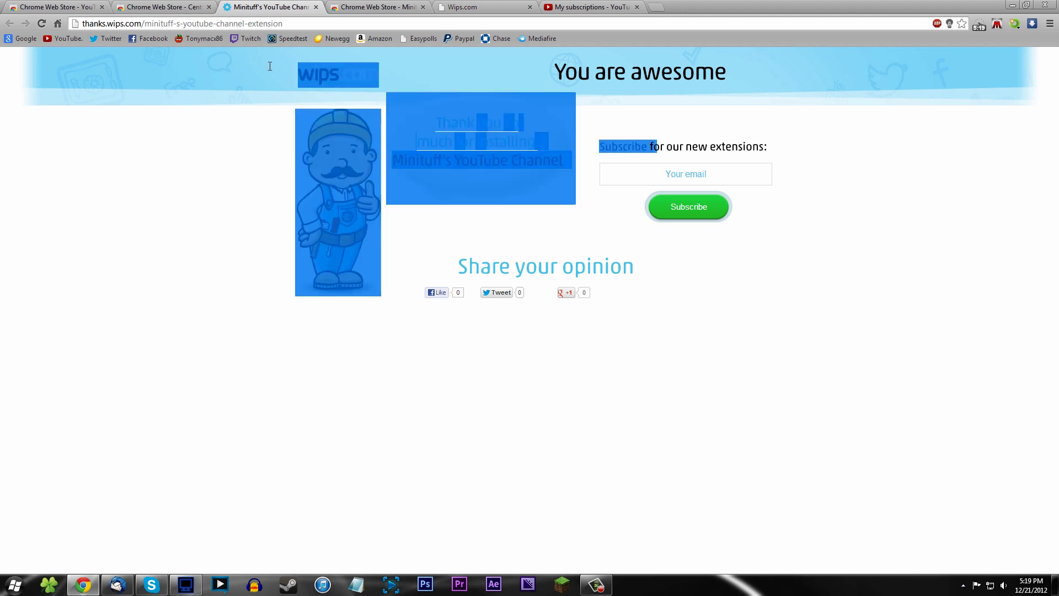
{"action": "left_click", "coordinate": [251, 118]}
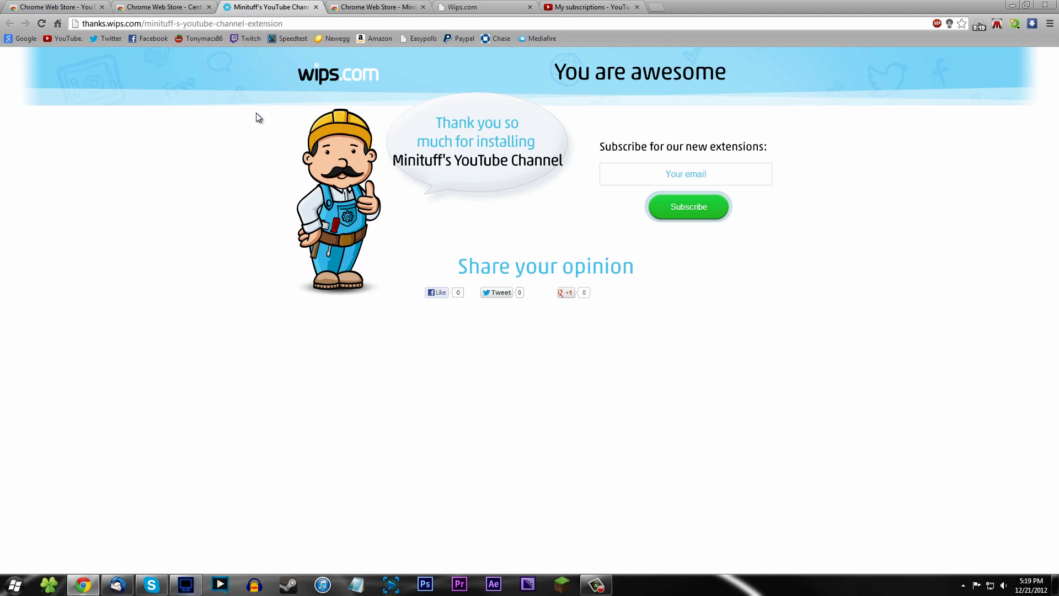
{"action": "left_click", "coordinate": [172, 7]}
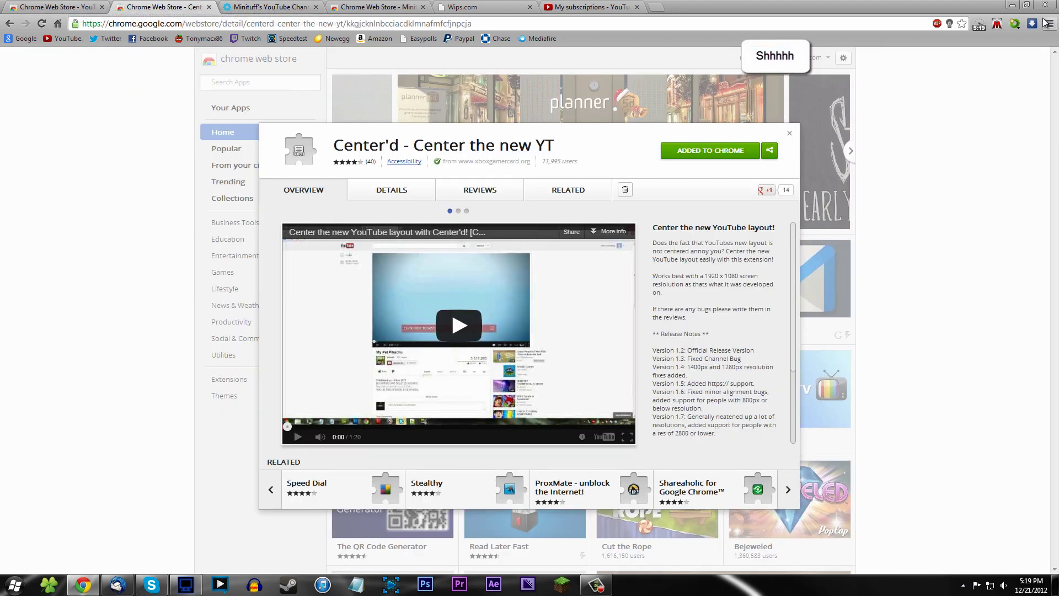
Step: Open the Minituff's YouTube Channel extension's Options and show its About information
{"action": "right_click", "coordinate": [997, 23]}
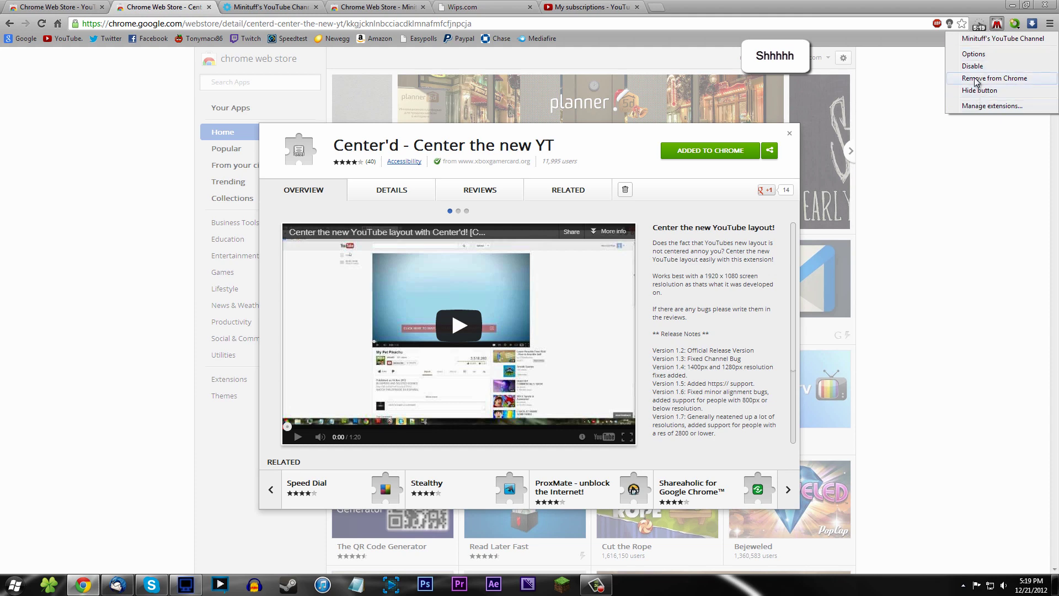
{"action": "left_click", "coordinate": [977, 55]}
{"action": "left_click", "coordinate": [63, 124]}
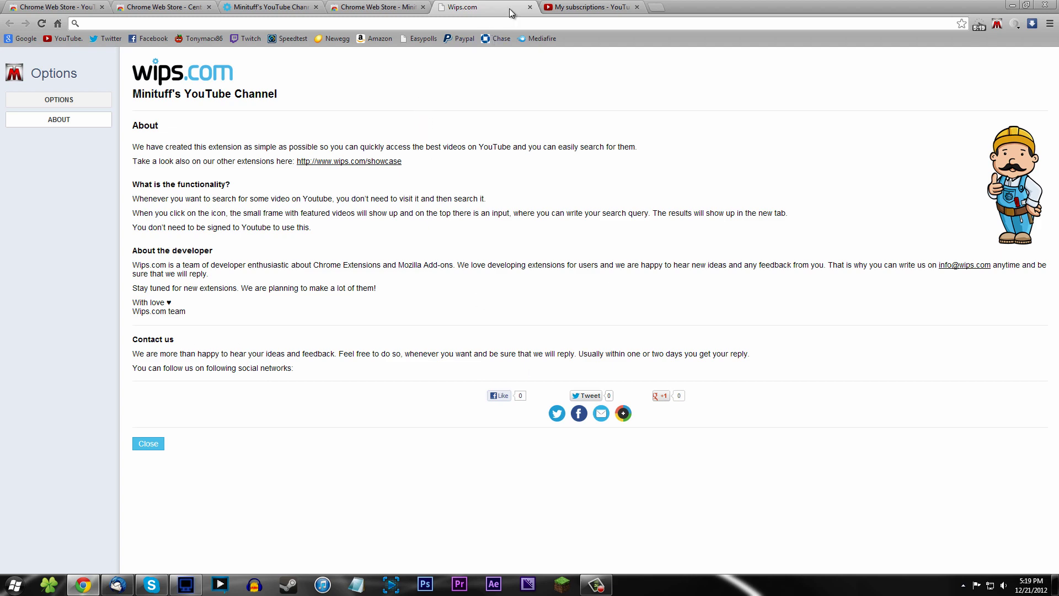
Step: Close the wips.com about tab, returning to the uploads-only subscriptions feed
{"action": "left_click", "coordinate": [530, 8]}
{"action": "scroll", "coordinate": [248, 157], "scroll_direction": "up", "scroll_amount": 2}
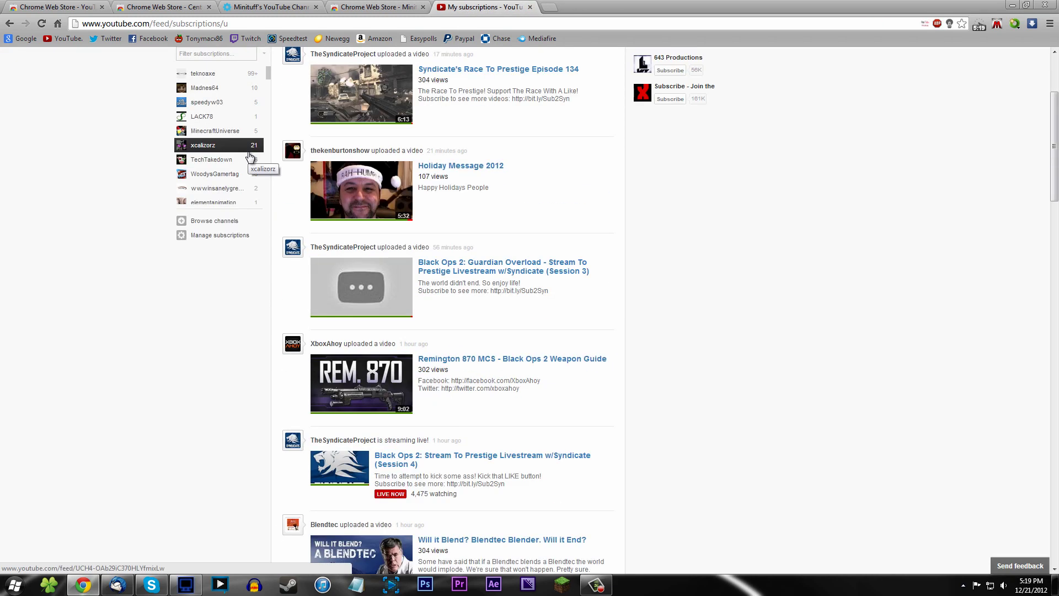
{"action": "scroll", "coordinate": [74, 221], "scroll_direction": "up", "scroll_amount": 2}
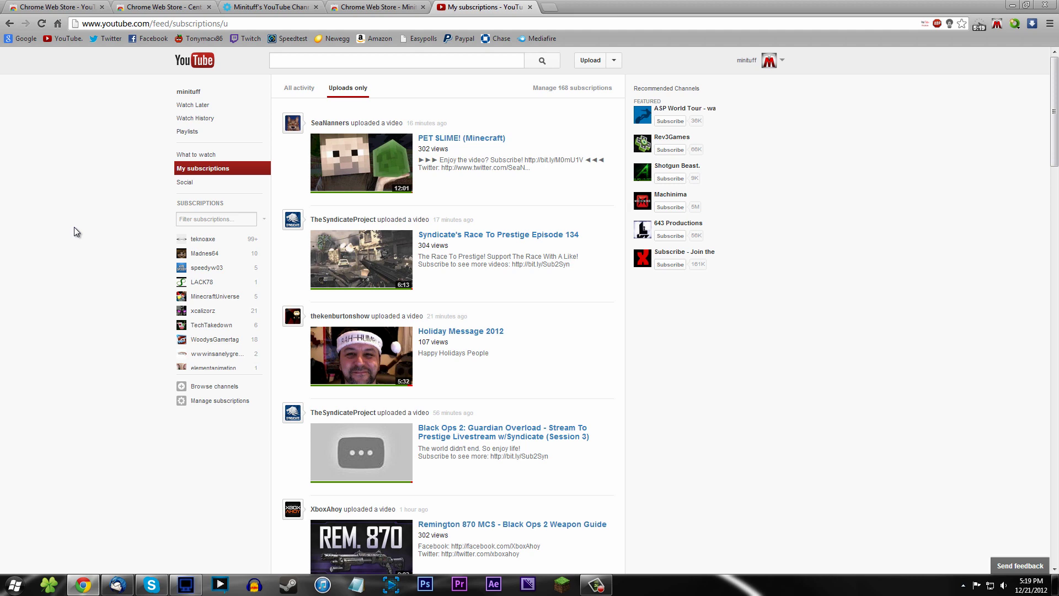
{"action": "scroll", "coordinate": [73, 226], "scroll_direction": "down", "scroll_amount": 5}
{"action": "scroll", "coordinate": [73, 227], "scroll_direction": "down", "scroll_amount": 4}
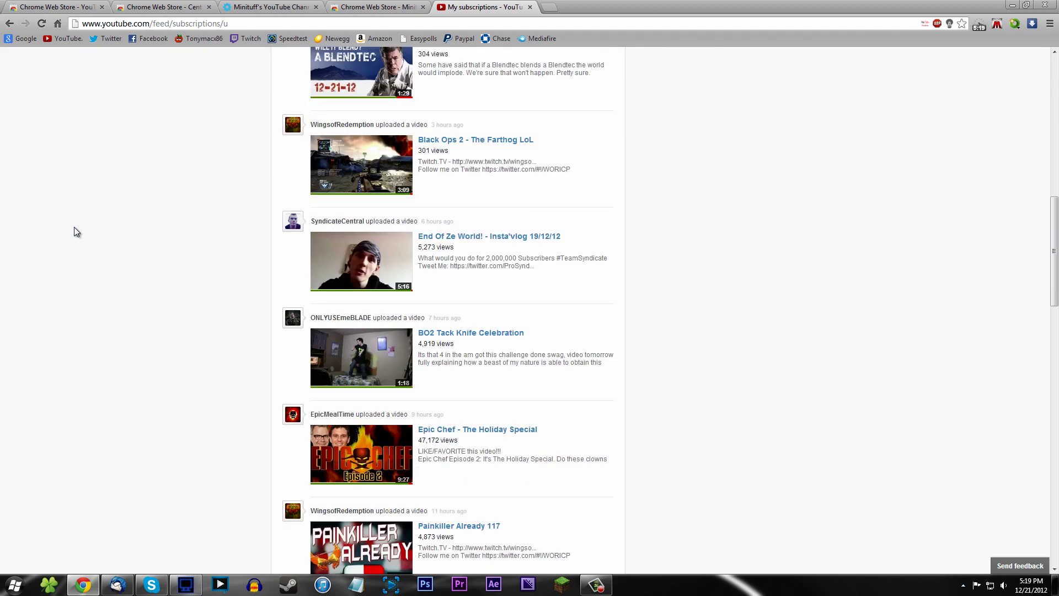
{"action": "scroll", "coordinate": [73, 232], "scroll_direction": "down", "scroll_amount": 3}
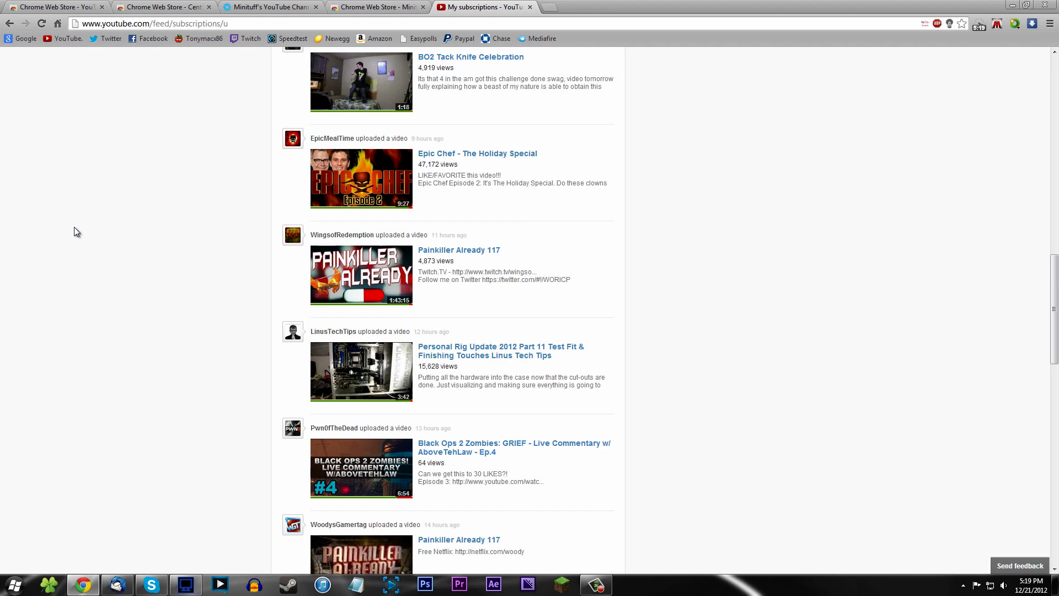
{"action": "scroll", "coordinate": [73, 232], "scroll_direction": "down", "scroll_amount": 5}
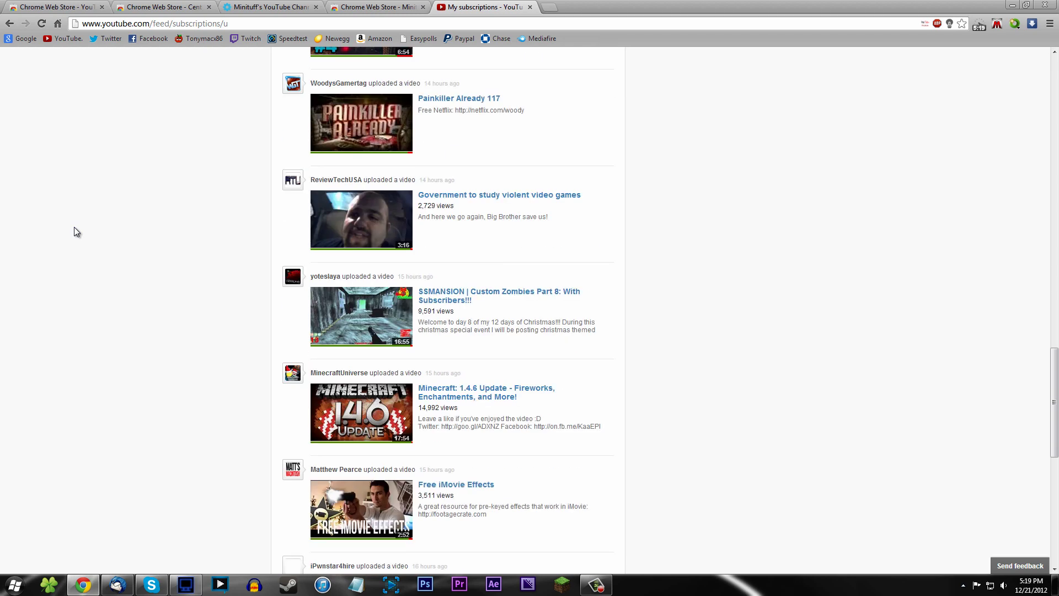